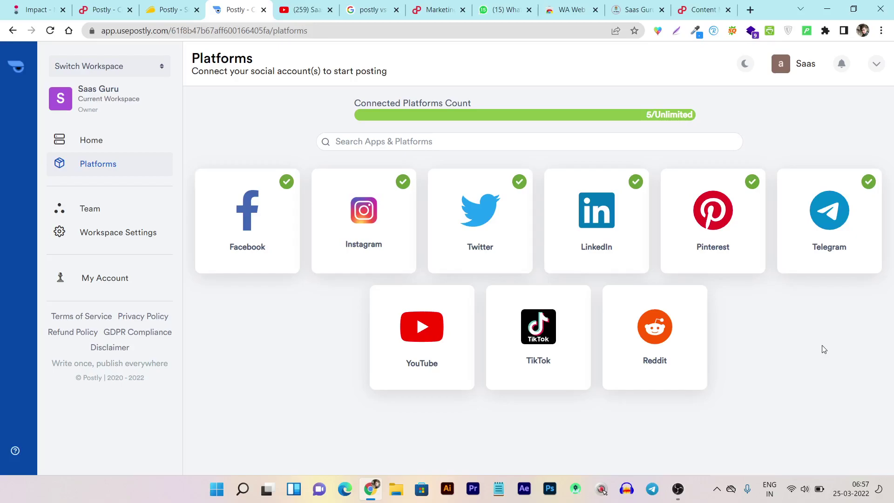
- Switch to the PitchGround deal page showing Postly's $59 lifetime price
{"action": "left_click", "coordinate": [121, 7]}
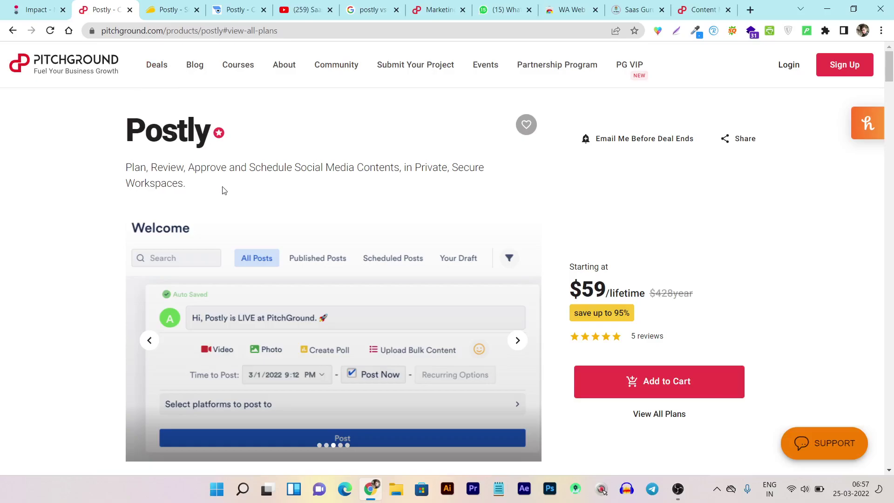
- Look over the AppSumo deal and Saas-Guru's YouTube Postly results, then return to Postly's Platforms page
{"action": "left_click", "coordinate": [178, 5]}
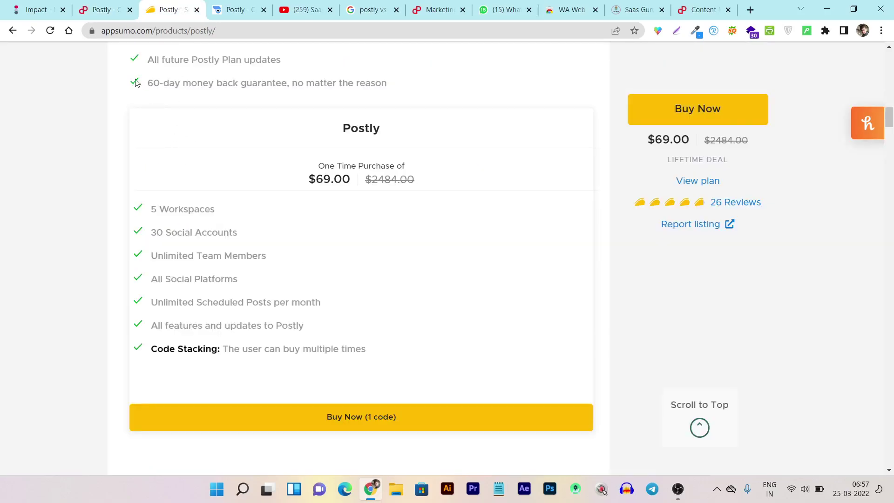
{"action": "scroll", "coordinate": [739, 171], "scroll_direction": "up", "scroll_amount": 10}
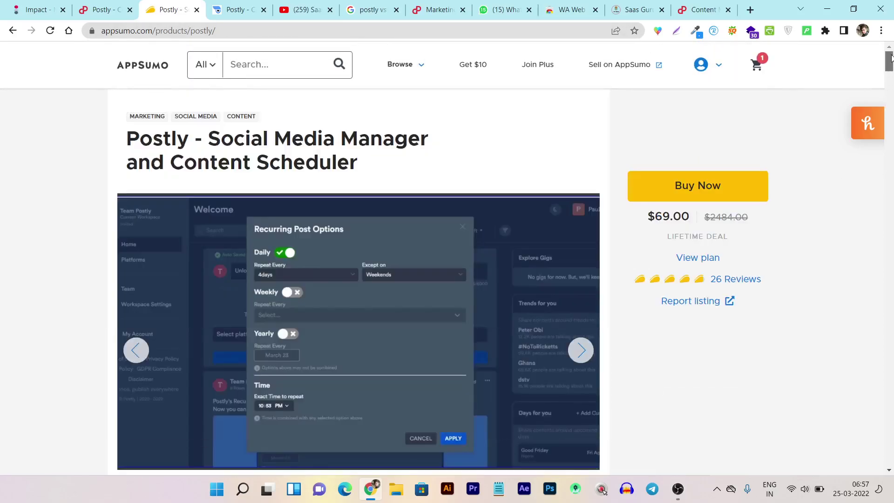
{"action": "left_click", "coordinate": [298, 9]}
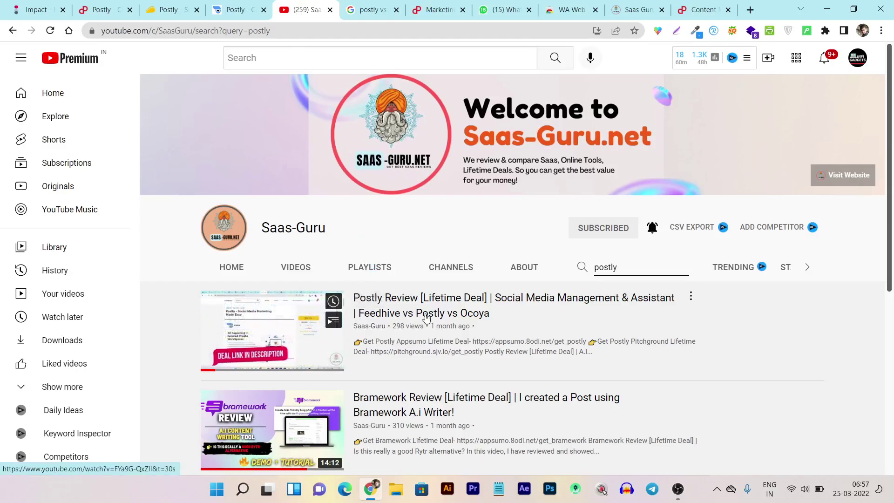
{"action": "left_click", "coordinate": [230, 3]}
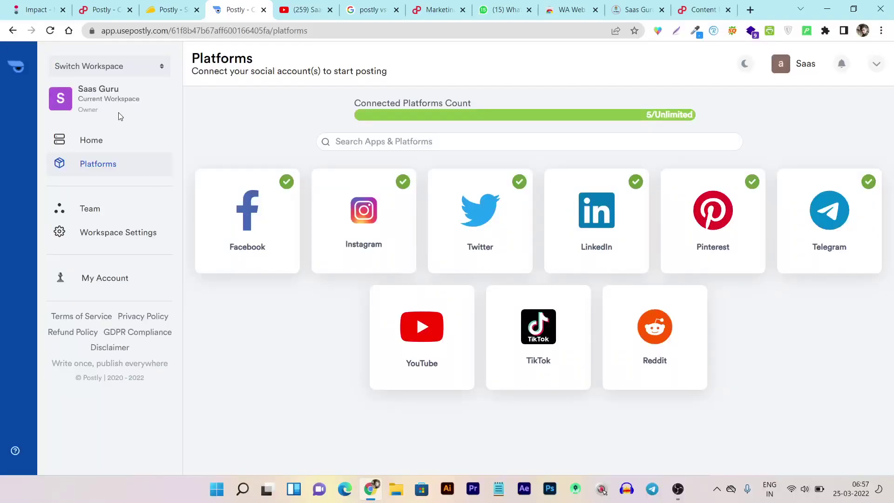
- Open the Home feed, toggle dark mode on and back off, then return to PitchGround's $59 deal
{"action": "left_click", "coordinate": [98, 146]}
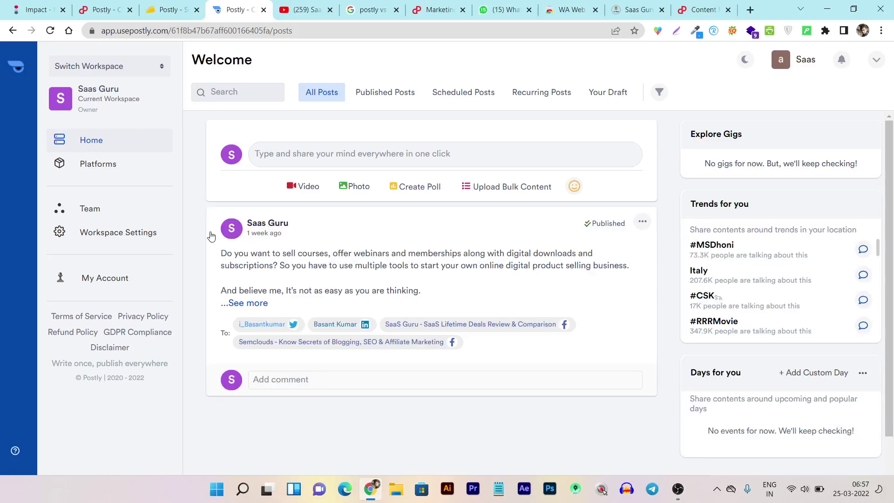
{"action": "left_click", "coordinate": [746, 60]}
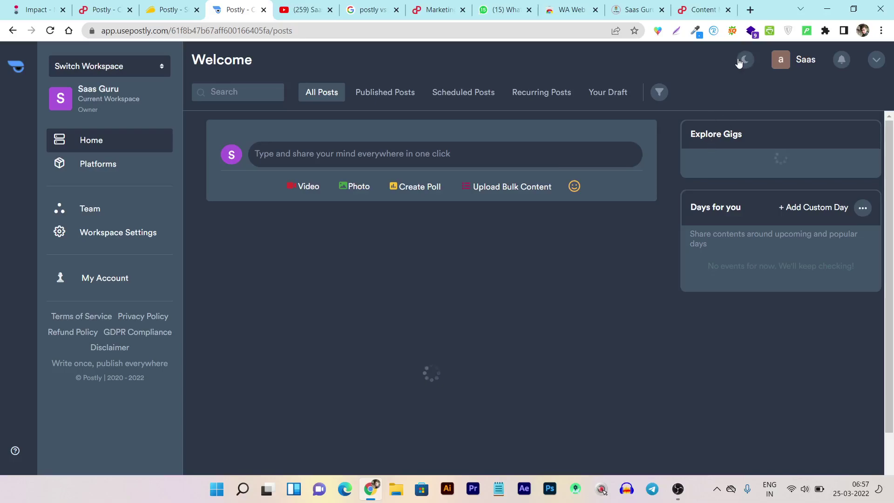
{"action": "left_click", "coordinate": [740, 61]}
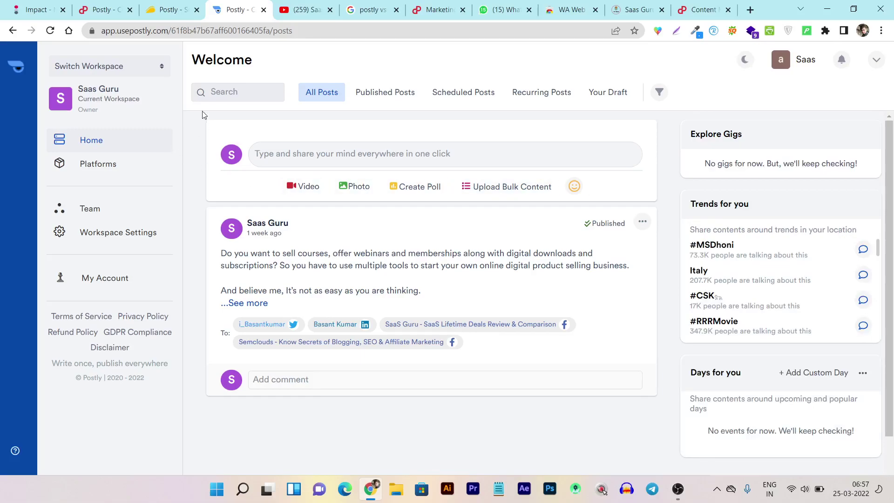
{"action": "left_click", "coordinate": [111, 5]}
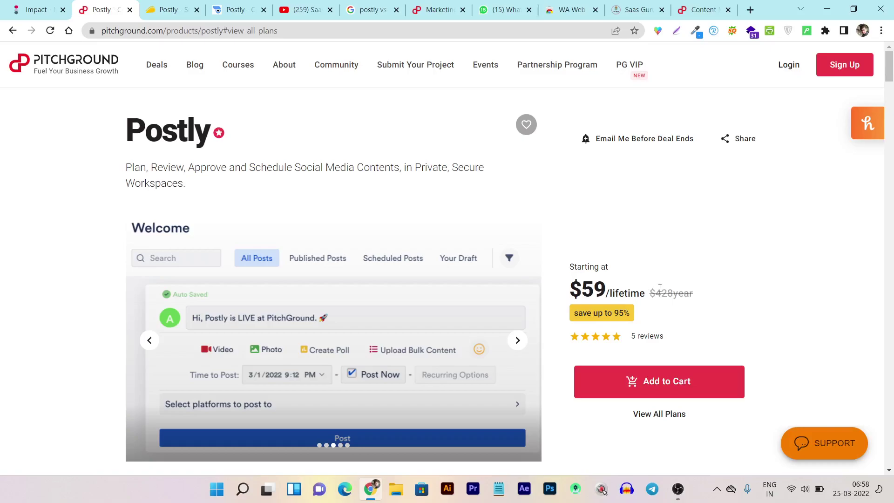
- Compare PitchGround's lifetime Plans A, B and C ($59, $118, $177), then return to Postly
{"action": "scroll", "coordinate": [652, 284], "scroll_direction": "down", "scroll_amount": 1}
{"action": "scroll", "coordinate": [698, 265], "scroll_direction": "up", "scroll_amount": 1}
{"action": "scroll", "coordinate": [740, 251], "scroll_direction": "down", "scroll_amount": 3}
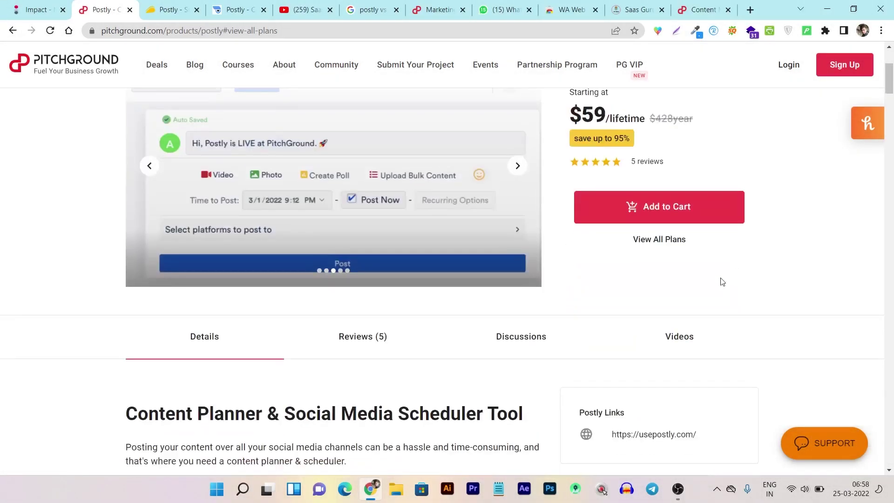
{"action": "left_click", "coordinate": [658, 240]}
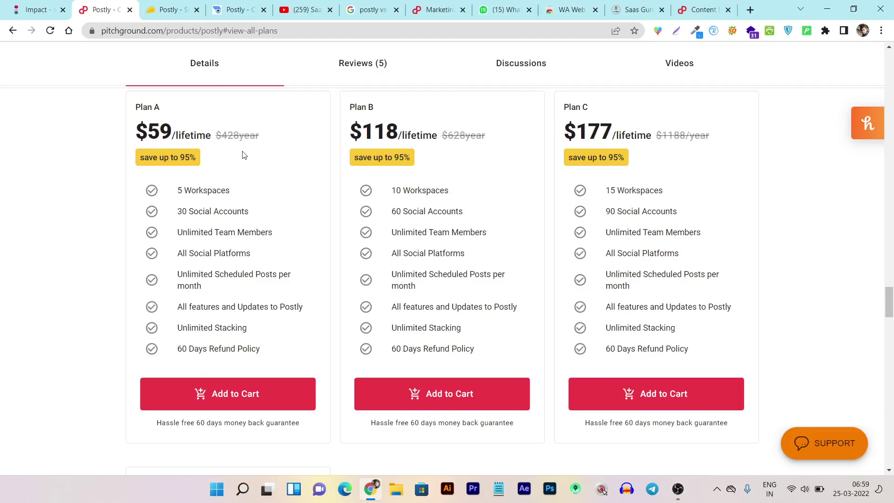
{"action": "left_click", "coordinate": [222, 8]}
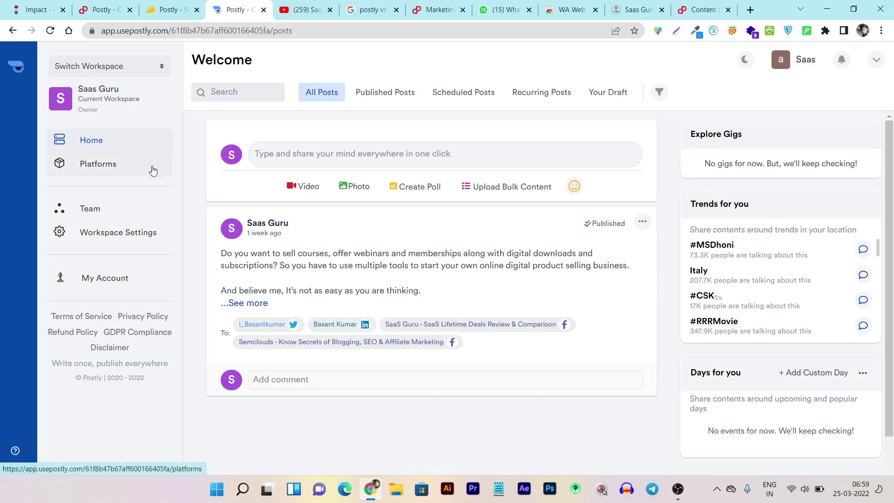
- Open Platforms from the sidebar to see the six connected social accounts
{"action": "left_click", "coordinate": [107, 168]}
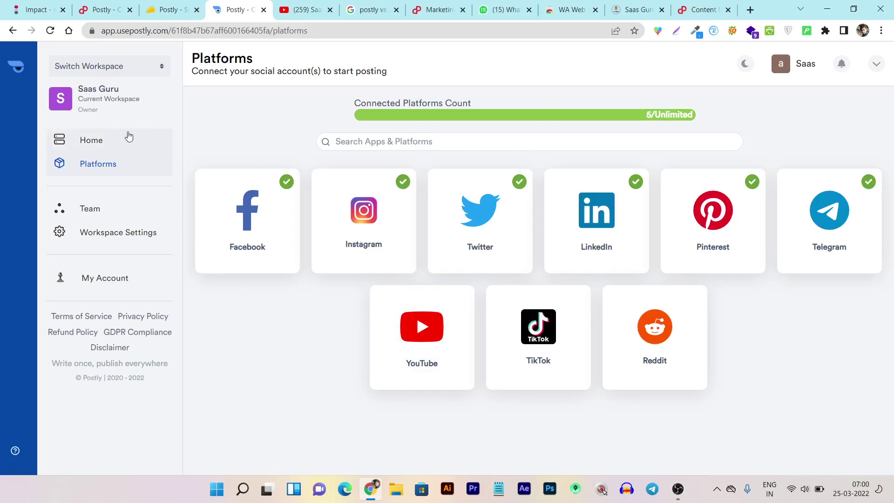
- Open the Home feed's post composer, then filter the feed to the single published post
{"action": "left_click", "coordinate": [111, 139]}
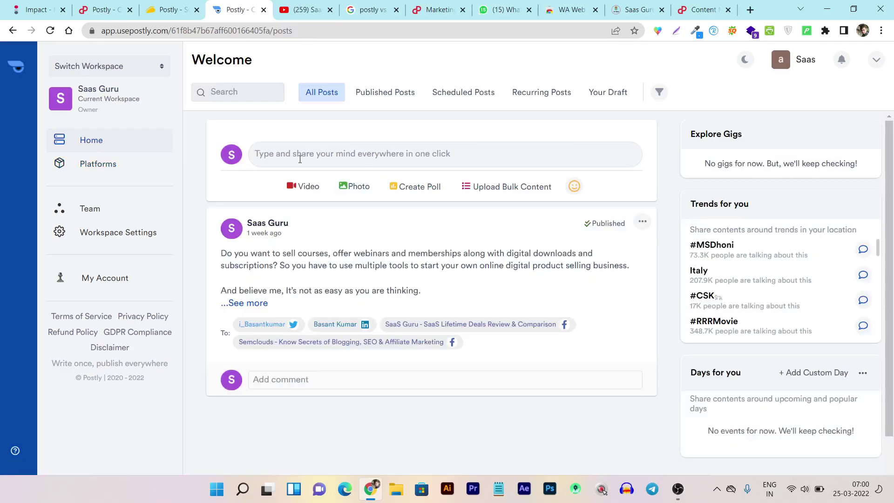
{"action": "left_click", "coordinate": [268, 150]}
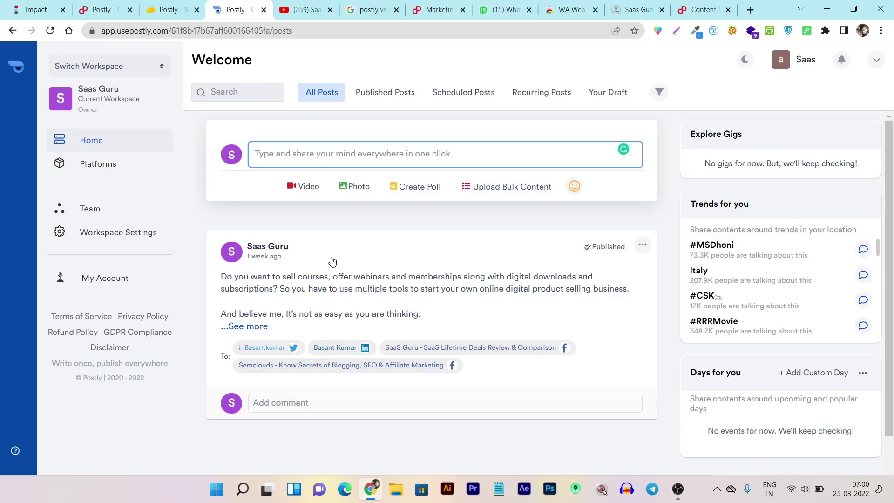
{"action": "scroll", "coordinate": [335, 355], "scroll_direction": "down", "scroll_amount": 2}
{"action": "scroll", "coordinate": [405, 361], "scroll_direction": "up", "scroll_amount": 2}
{"action": "left_click", "coordinate": [386, 94]}
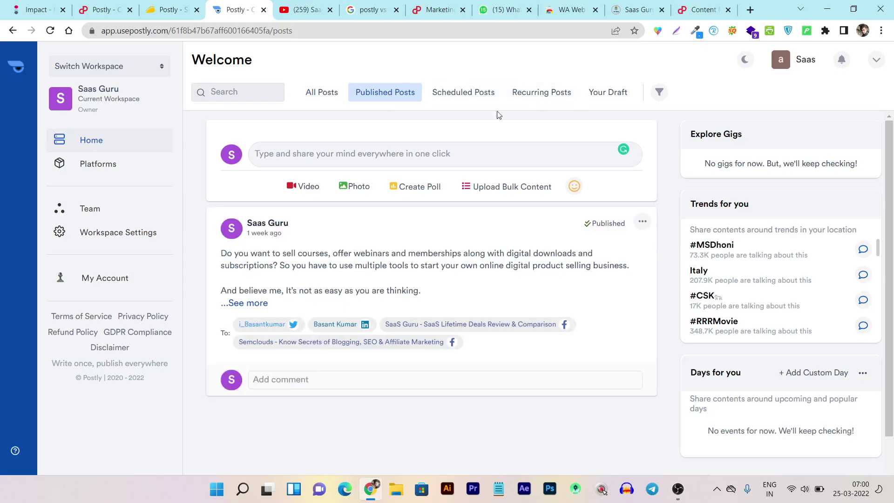
- Check the Recurring Posts and Your Draft tabs, finding both empty
{"action": "left_click", "coordinate": [547, 95]}
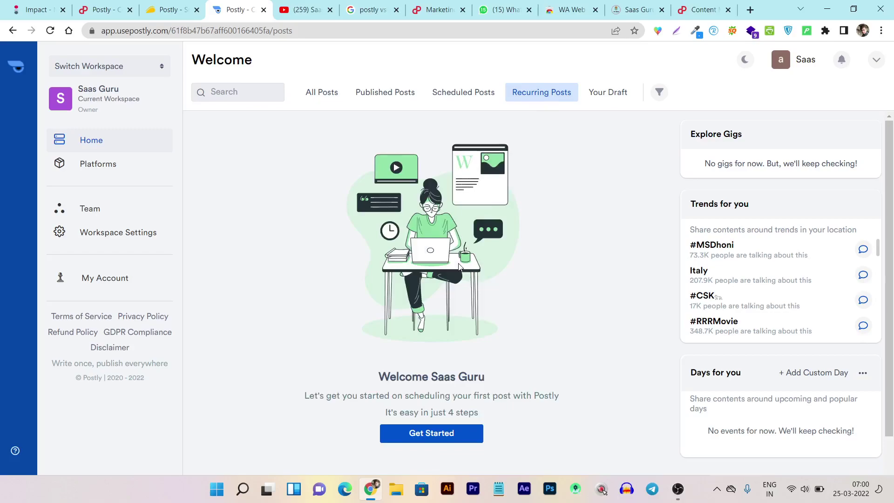
{"action": "scroll", "coordinate": [409, 269], "scroll_direction": "down", "scroll_amount": 2}
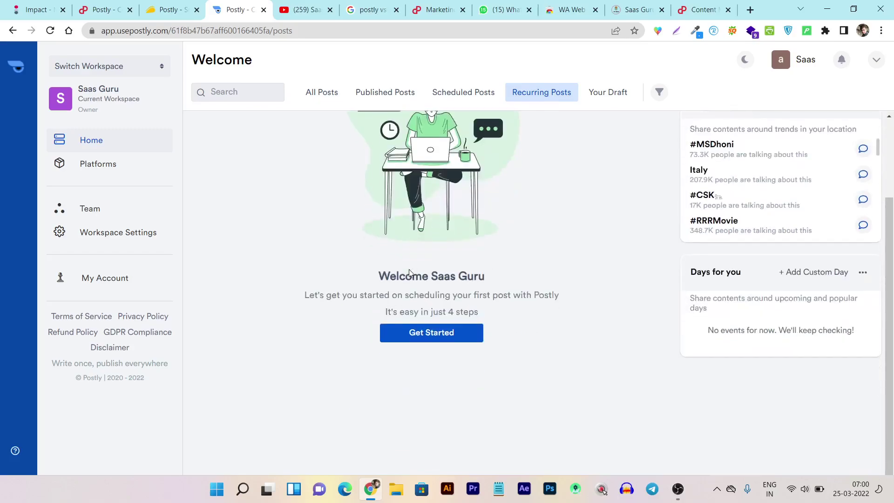
{"action": "scroll", "coordinate": [613, 195], "scroll_direction": "up", "scroll_amount": 2}
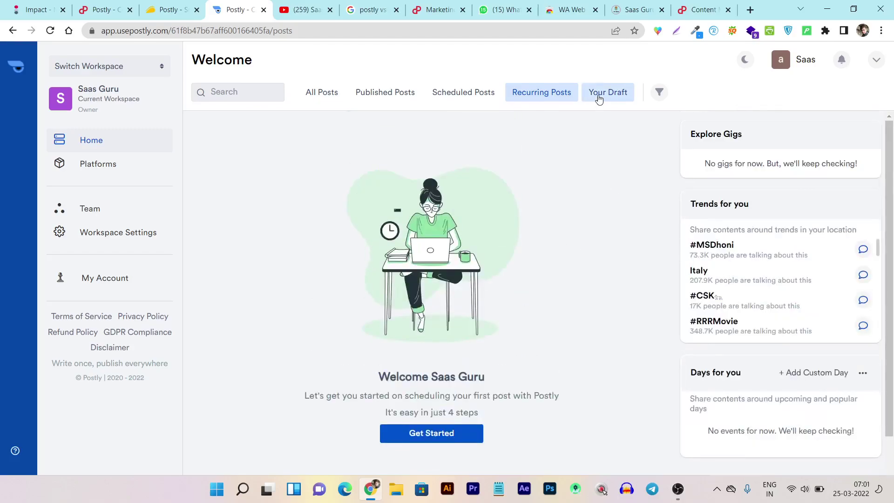
{"action": "left_click", "coordinate": [596, 94]}
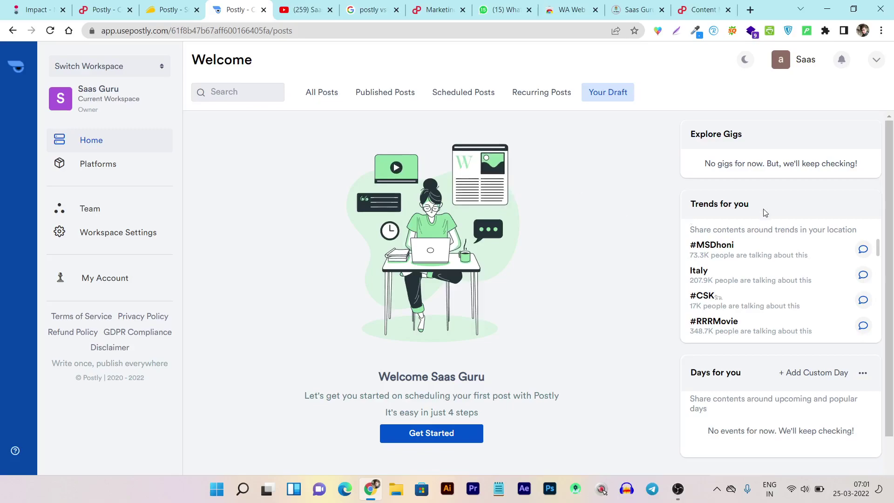
{"action": "scroll", "coordinate": [763, 297], "scroll_direction": "down", "scroll_amount": 3}
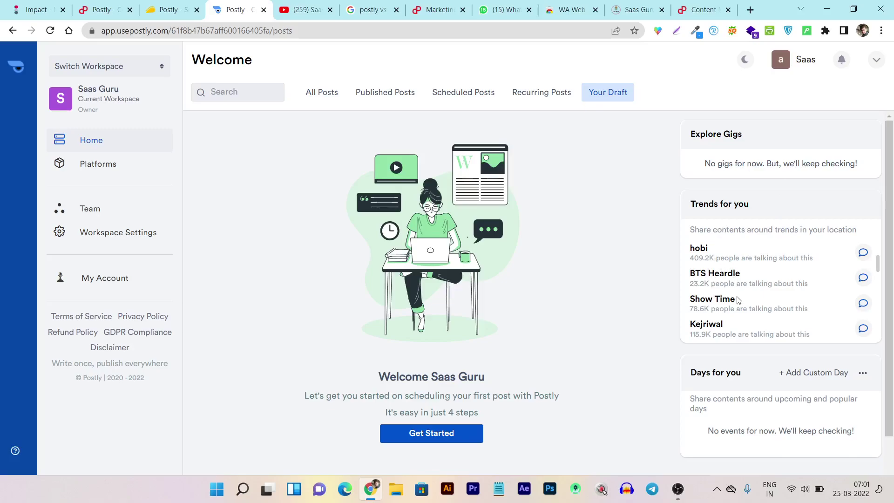
- Browse the Team role privileges table, then open Workspace Settings with approval workflow Optional
{"action": "left_click", "coordinate": [93, 215]}
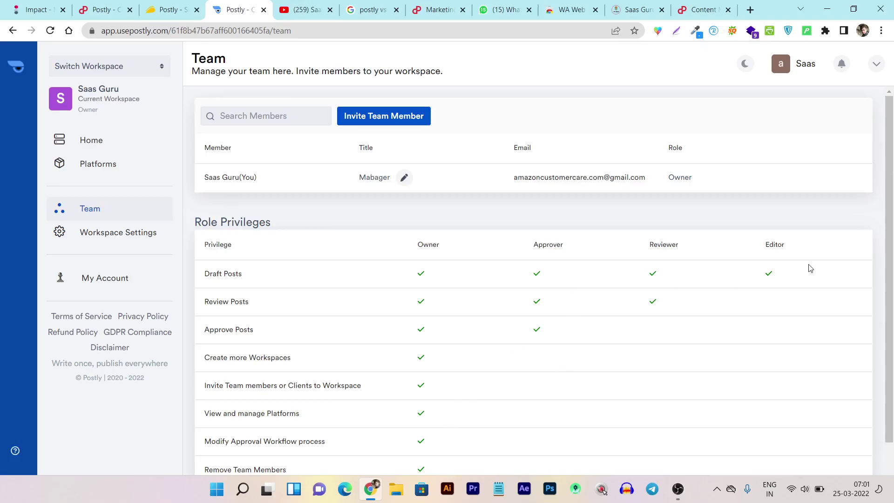
{"action": "scroll", "coordinate": [740, 308], "scroll_direction": "down", "scroll_amount": 2}
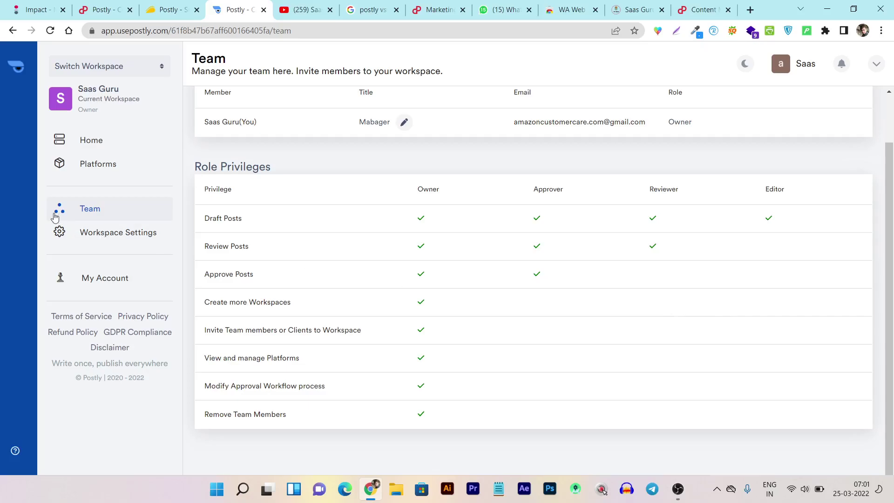
{"action": "left_click", "coordinate": [113, 240]}
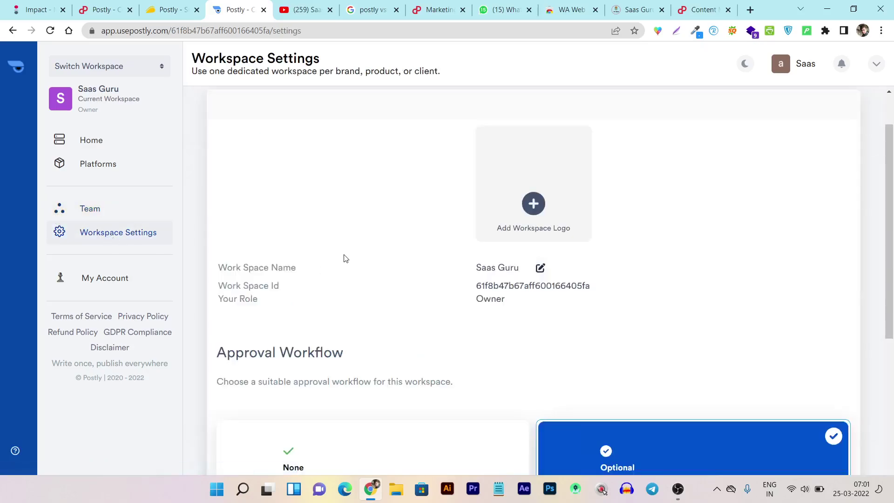
- Scroll through the Workspace Settings page
{"action": "scroll", "coordinate": [343, 255], "scroll_direction": "down", "scroll_amount": 2}
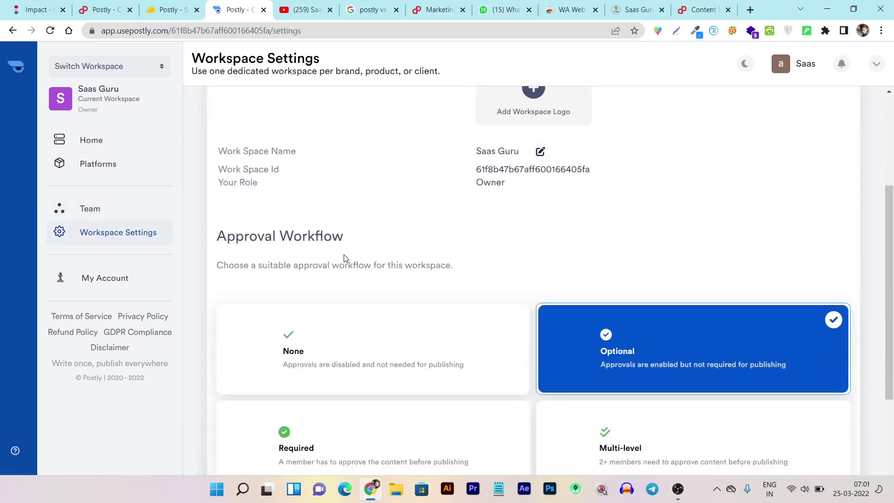
{"action": "scroll", "coordinate": [343, 257], "scroll_direction": "down", "scroll_amount": 2}
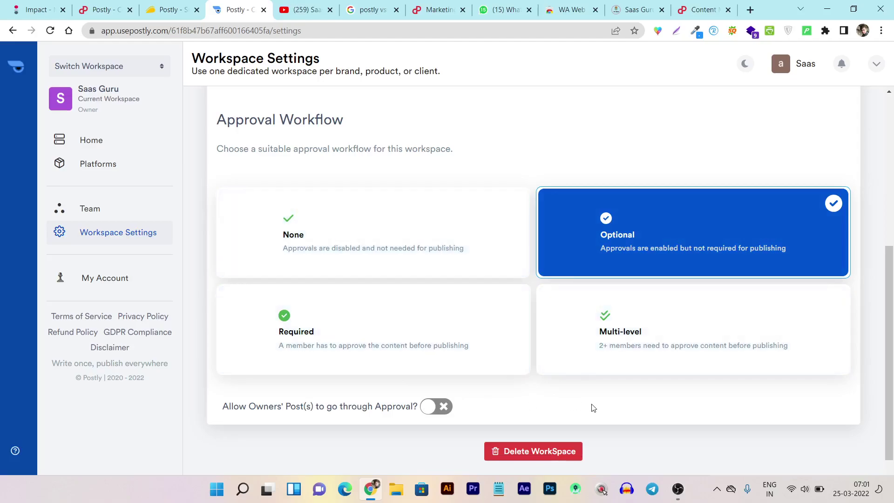
{"action": "scroll", "coordinate": [594, 407], "scroll_direction": "down", "scroll_amount": 1}
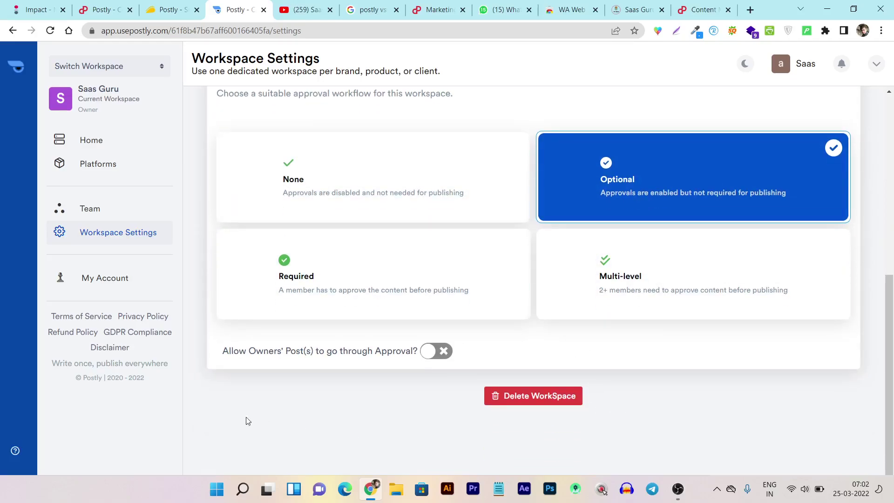
{"action": "scroll", "coordinate": [220, 410], "scroll_direction": "up", "scroll_amount": 3}
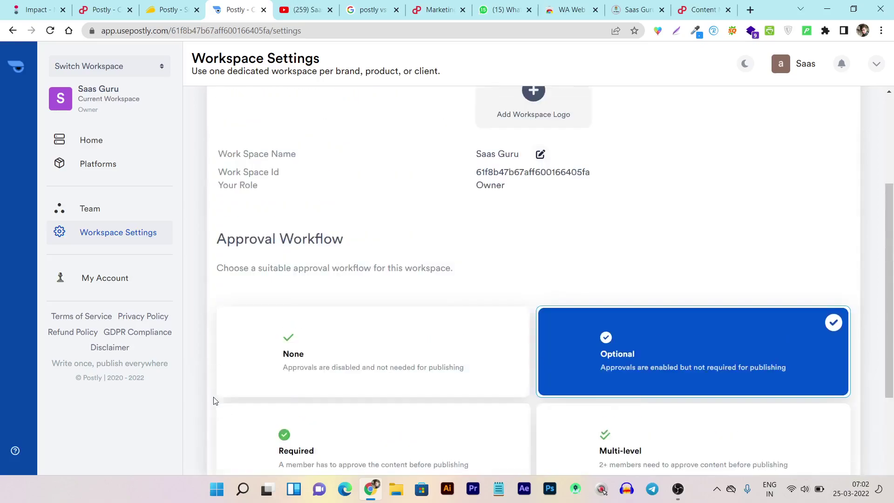
- Review the account's Pricing & Billing tiers under My Account, then return to the Home feed
{"action": "left_click", "coordinate": [112, 278]}
{"action": "scroll", "coordinate": [331, 292], "scroll_direction": "up", "scroll_amount": 3}
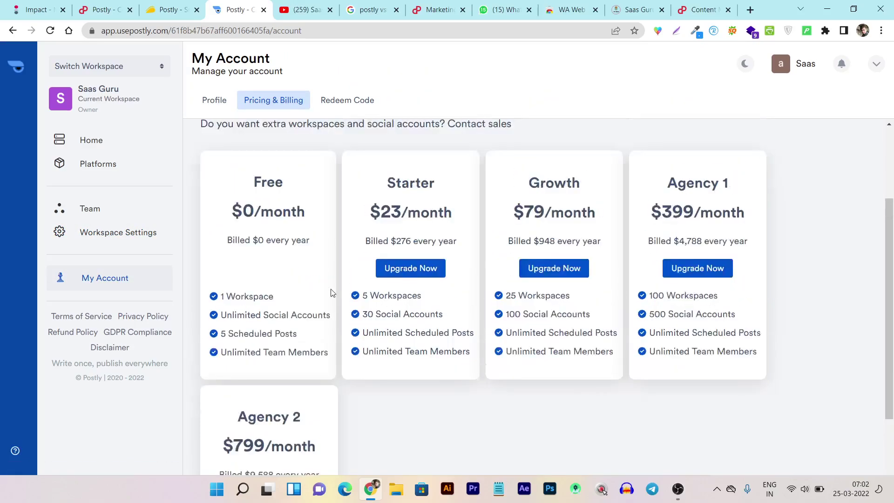
{"action": "scroll", "coordinate": [331, 292], "scroll_direction": "down", "scroll_amount": 4}
{"action": "scroll", "coordinate": [331, 292], "scroll_direction": "up", "scroll_amount": 3}
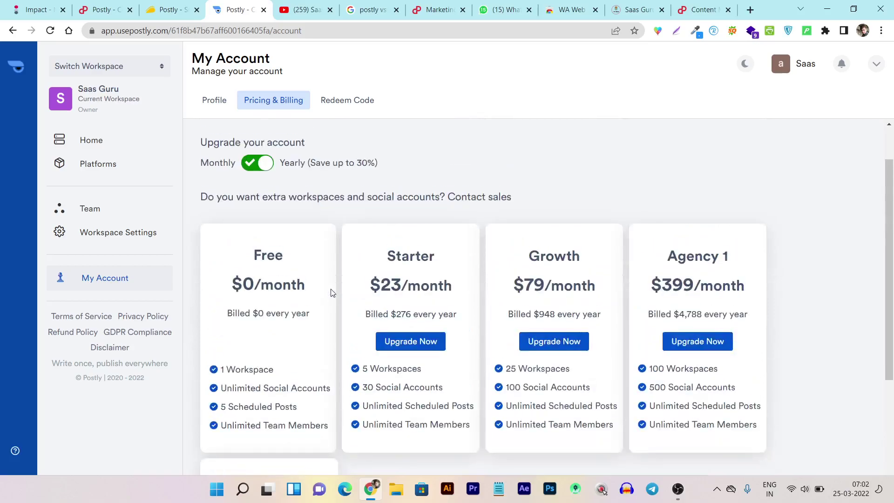
{"action": "left_click", "coordinate": [96, 140]}
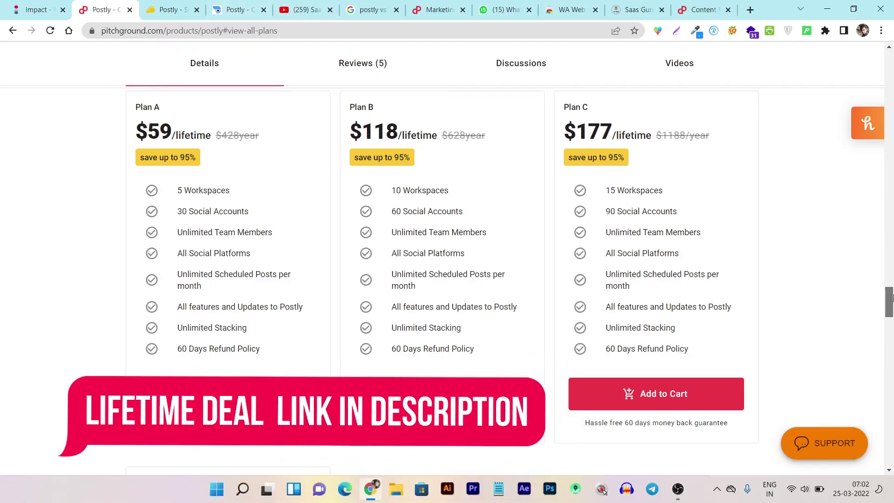
- Switch back to the Postly tab and list All Posts, showing the week-old published post
{"action": "left_click_drag", "start_coordinate": [890, 298], "coordinate": [890, 65]}
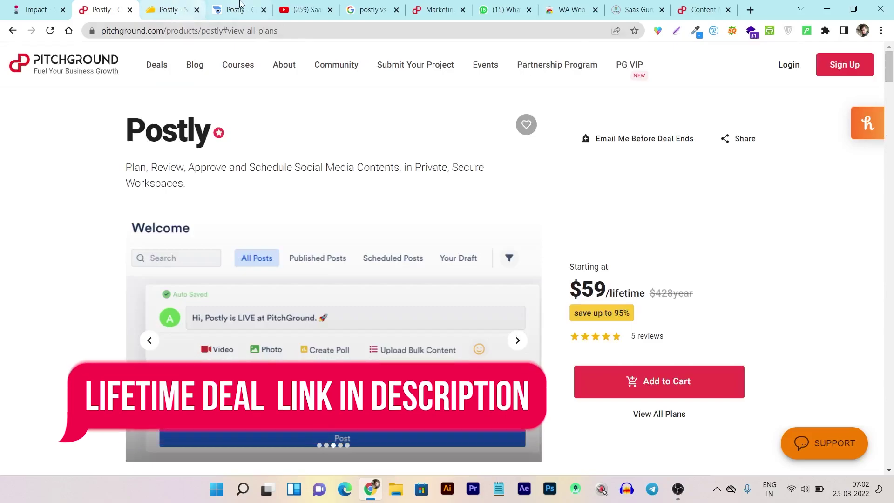
{"action": "left_click", "coordinate": [238, 10]}
{"action": "left_click", "coordinate": [322, 93]}
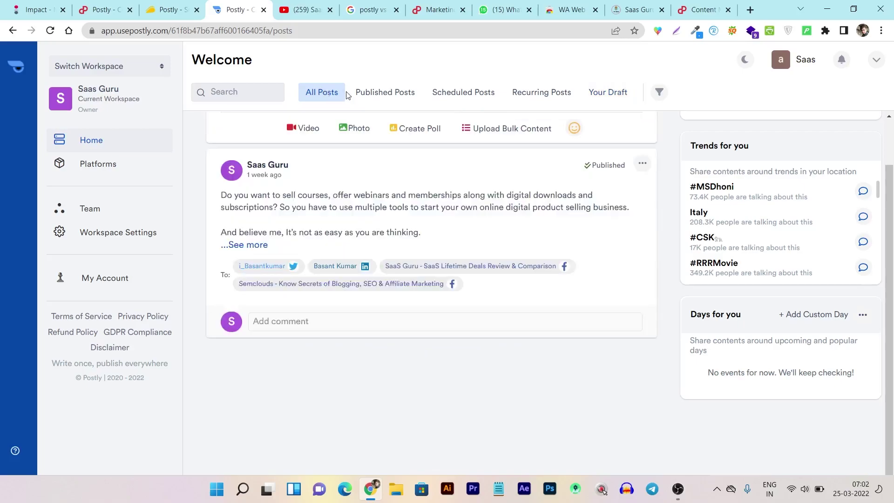
{"action": "scroll", "coordinate": [404, 154], "scroll_direction": "up", "scroll_amount": 2}
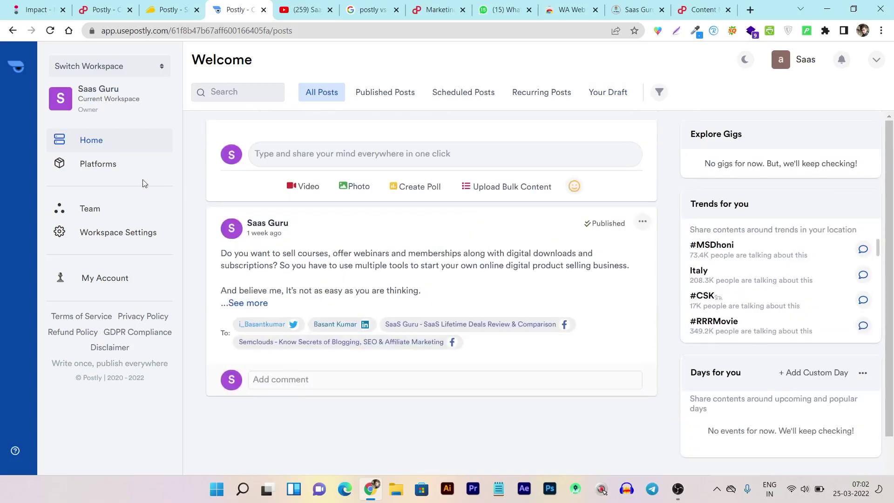
{"action": "left_click", "coordinate": [116, 174]}
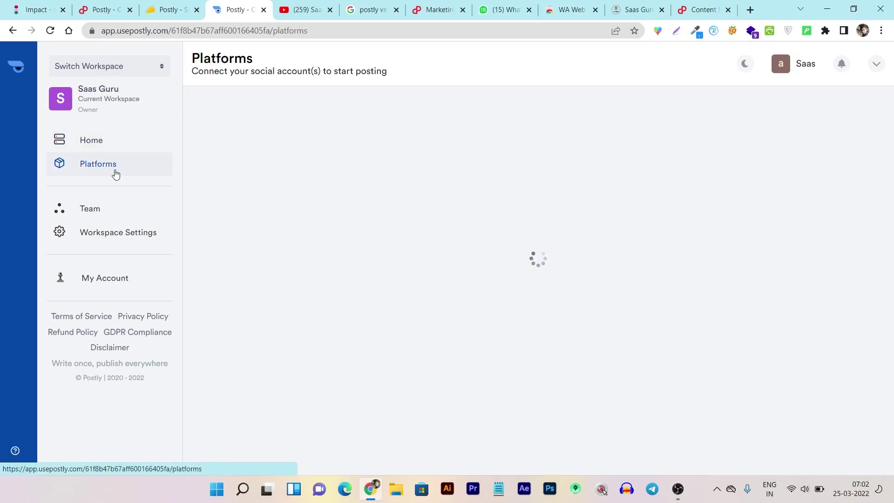
{"action": "left_click", "coordinate": [215, 241]}
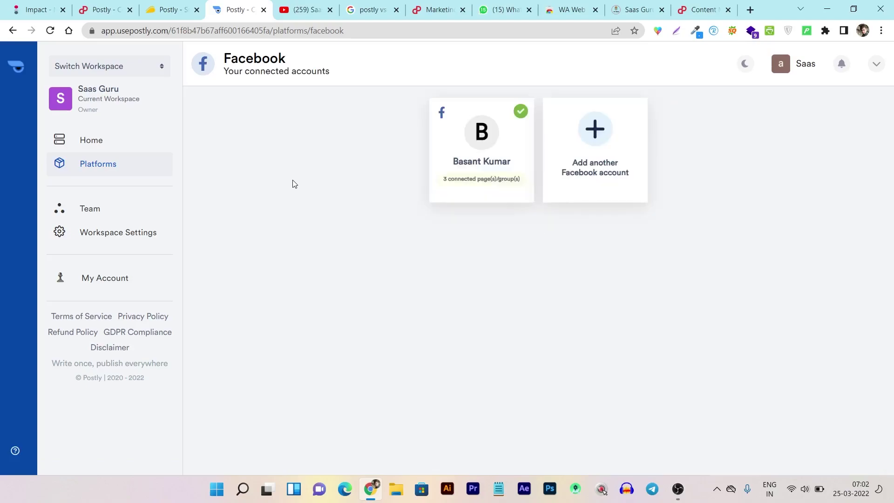
{"action": "left_click", "coordinate": [600, 136]}
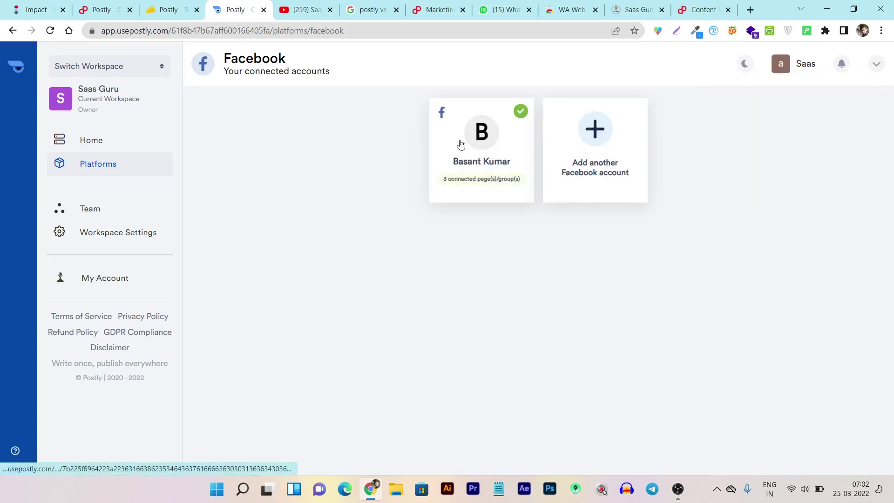
{"action": "left_click", "coordinate": [101, 141]}
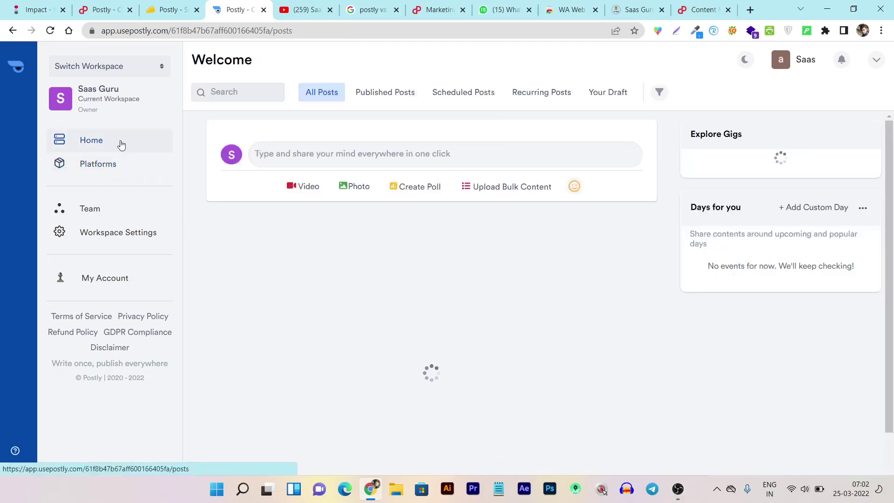
- Start a new post and select the Postly title and description on the PitchGround page
{"action": "left_click", "coordinate": [339, 152]}
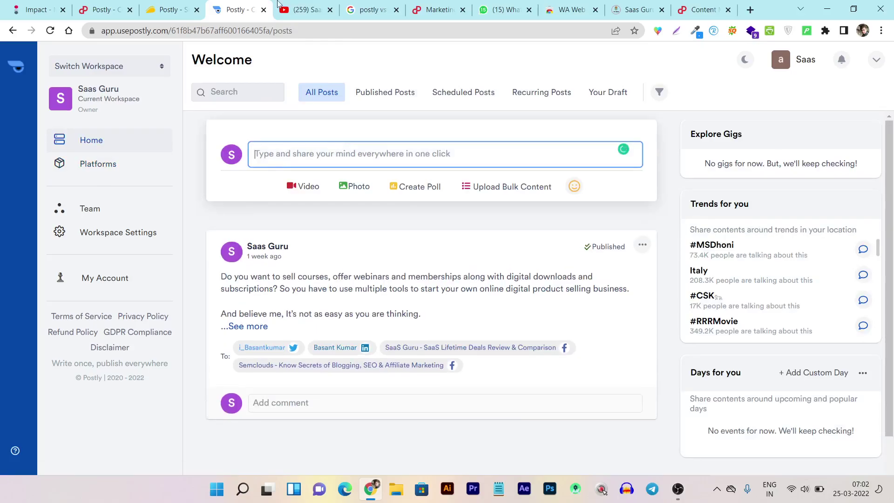
{"action": "left_click", "coordinate": [154, 6]}
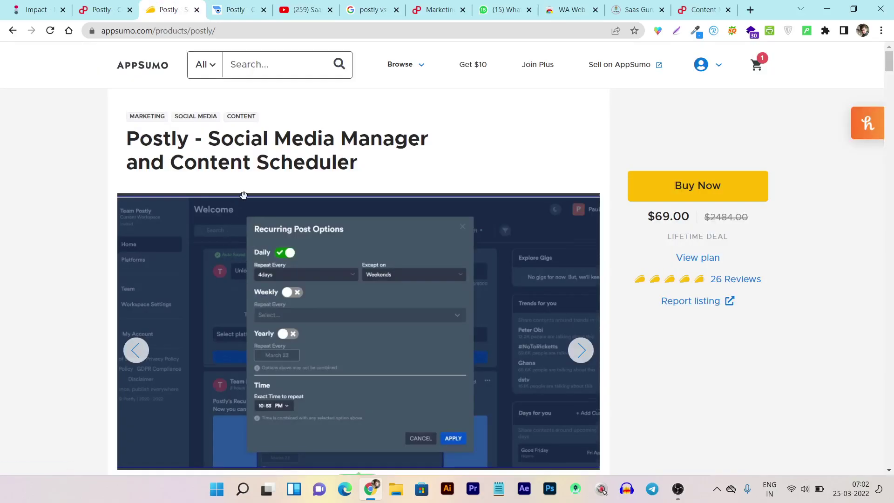
{"action": "scroll", "coordinate": [243, 195], "scroll_direction": "down", "scroll_amount": 4}
{"action": "left_click", "coordinate": [105, 9]}
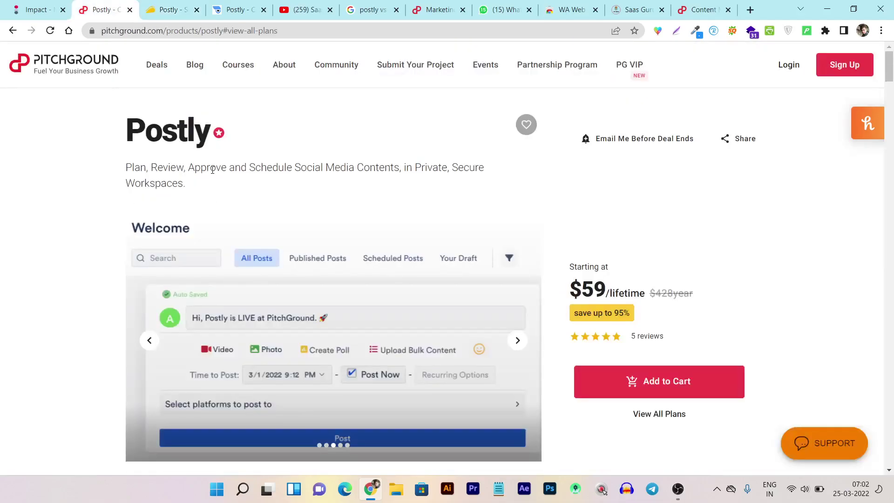
{"action": "left_click_drag", "start_coordinate": [129, 130], "coordinate": [163, 179]}
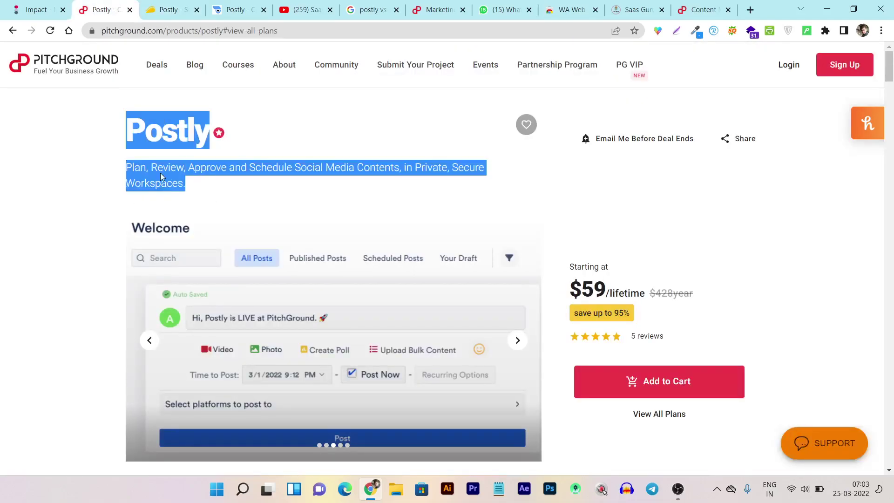
{"action": "right_click", "coordinate": [154, 176]}
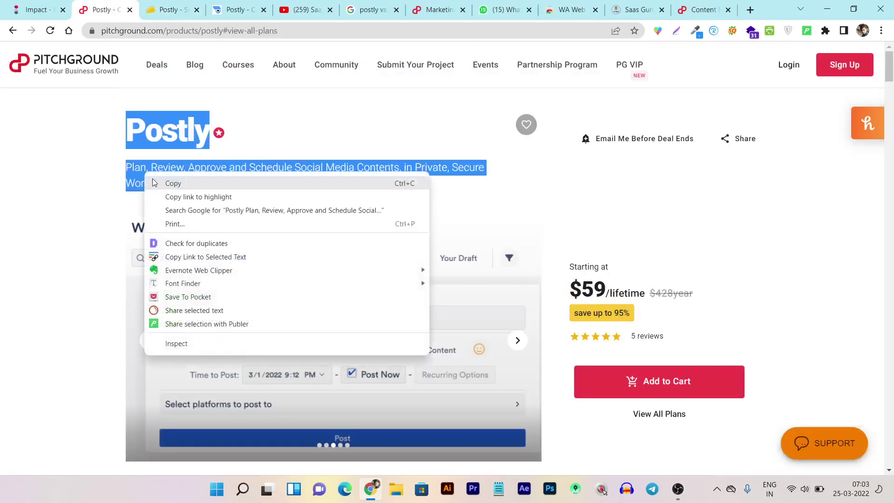
{"action": "key", "text": "Escape"}
{"action": "left_click", "coordinate": [235, 8]}
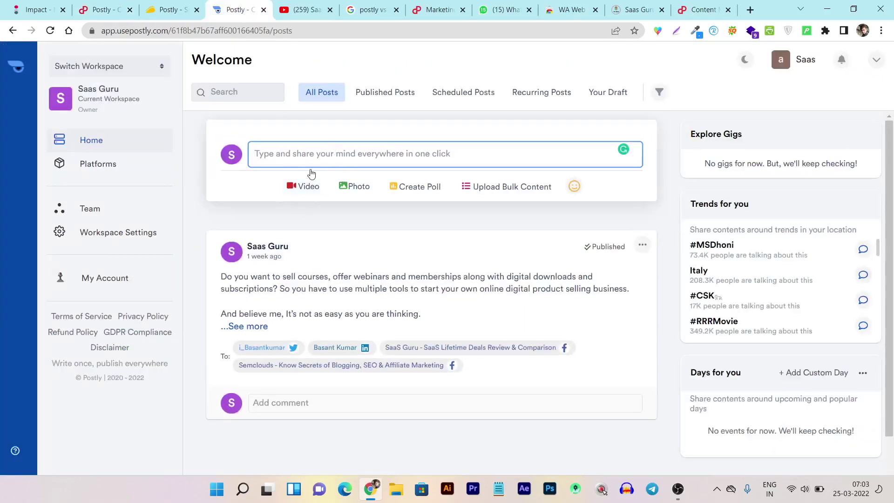
- Copy PitchGround's Content Planner & Social Media Scheduler Tool heading and first paragraph
{"action": "right_click", "coordinate": [331, 159]}
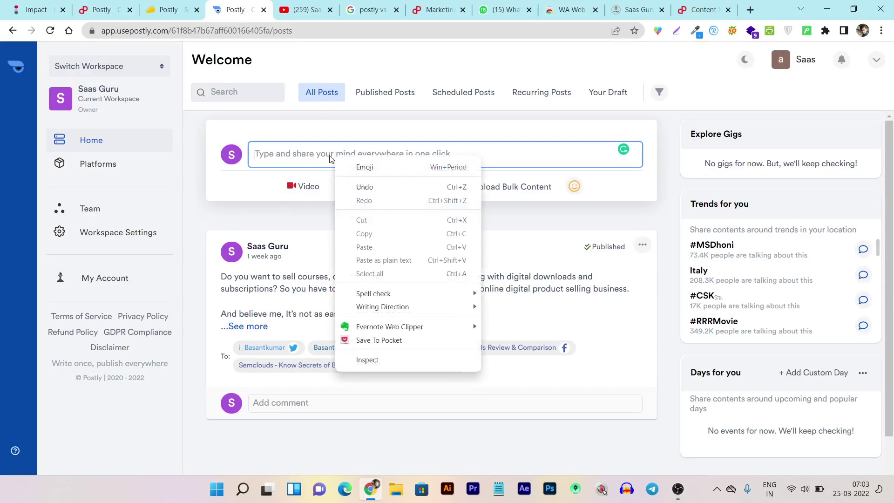
{"action": "left_click", "coordinate": [125, 13]}
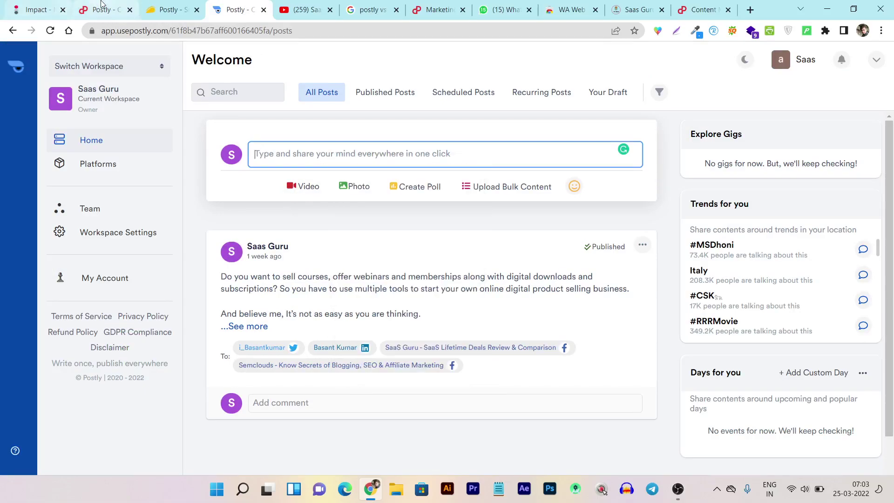
{"action": "left_click", "coordinate": [125, 13]}
{"action": "scroll", "coordinate": [220, 307], "scroll_direction": "down", "scroll_amount": 8}
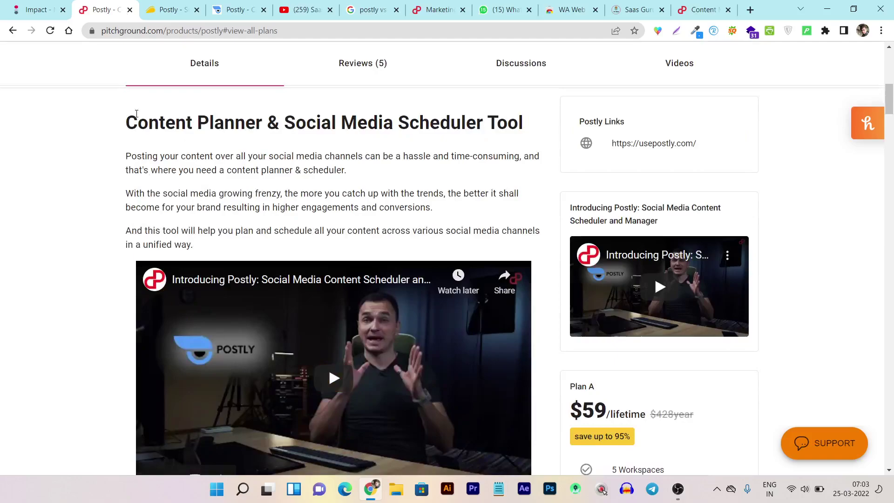
{"action": "left_click_drag", "start_coordinate": [125, 127], "coordinate": [355, 170]}
{"action": "right_click", "coordinate": [241, 167]}
{"action": "left_click", "coordinate": [280, 177]}
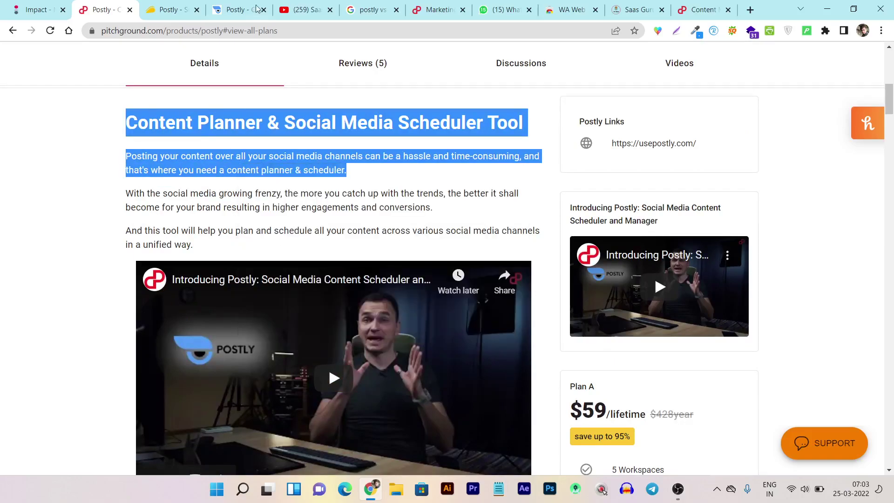
{"action": "key", "text": "ctrl+4"}
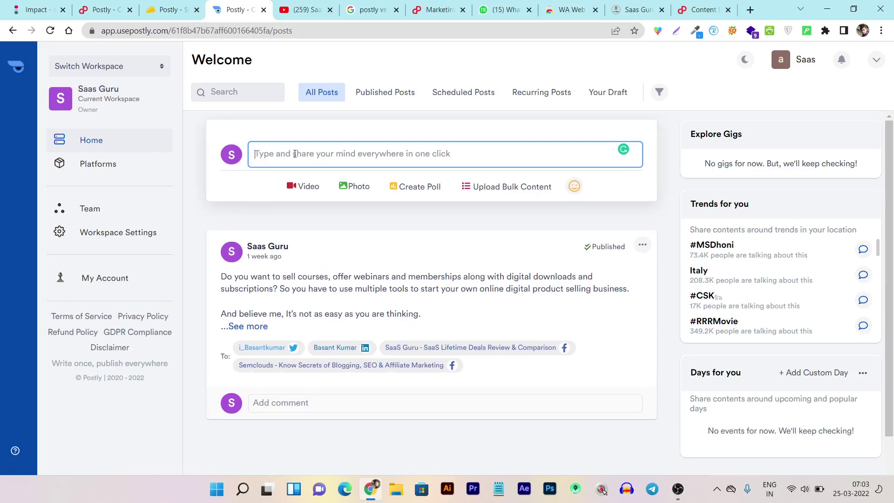
- Paste the copied PitchGround heading and paragraph into the post, then start a new line
{"action": "key", "text": "ctrl+v"}
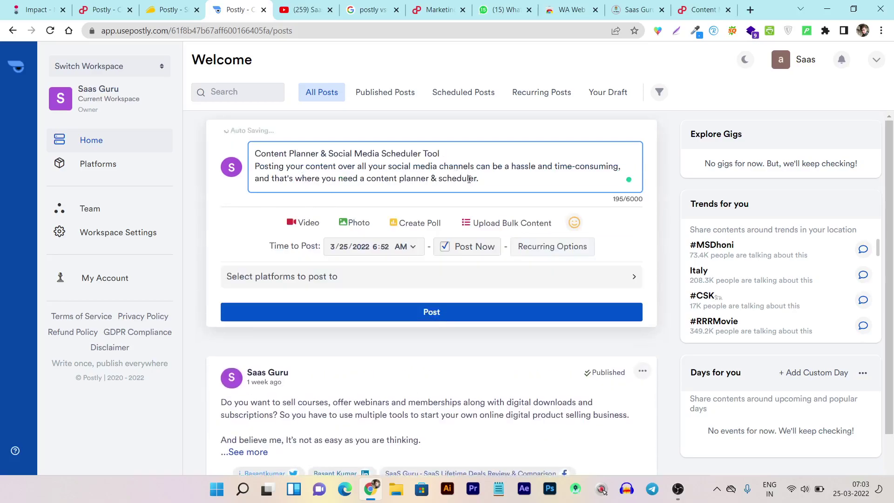
{"action": "left_click_drag", "start_coordinate": [487, 148], "coordinate": [244, 149]}
{"action": "key", "text": "ctrl+v"}
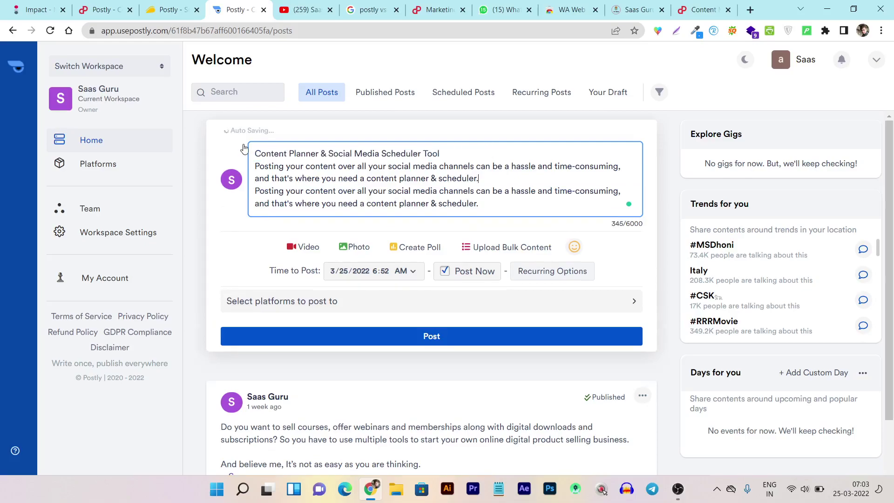
{"action": "key", "text": "ctrl+z"}
{"action": "left_click", "coordinate": [377, 170]}
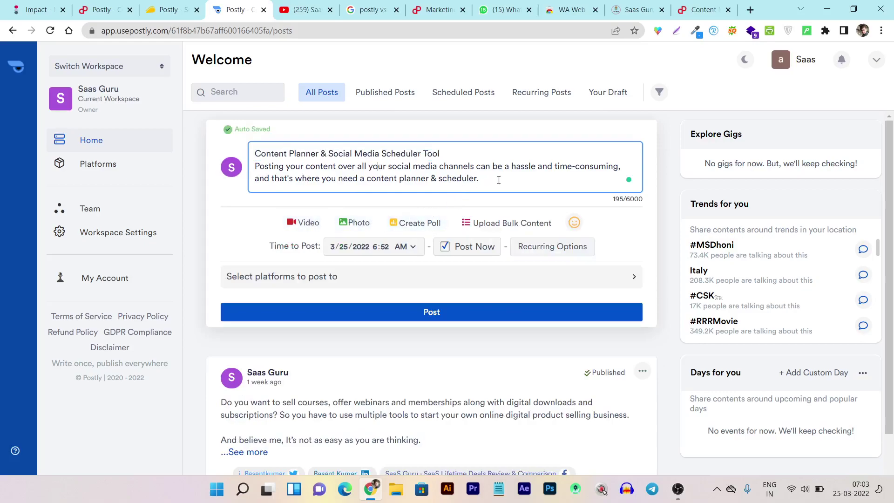
{"action": "key", "text": "Return"}
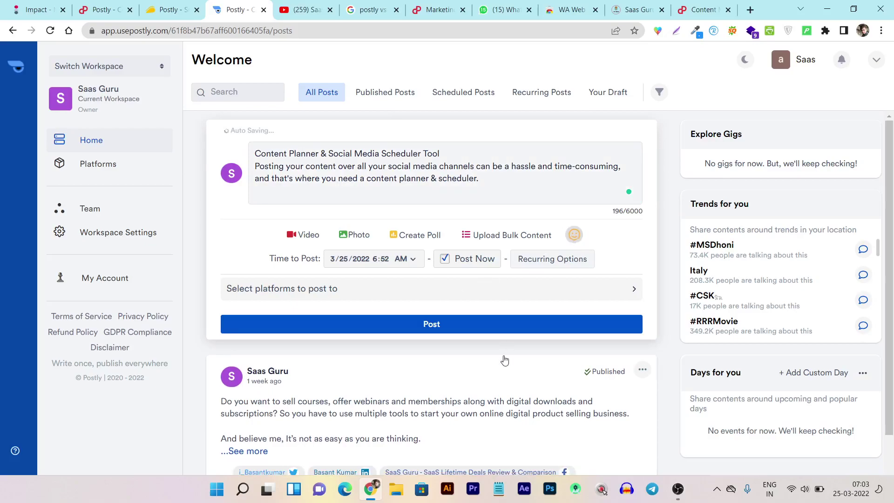
- Insert two right-pointing hand emojis found by searching the emoji picker for 'right'
{"action": "left_click", "coordinate": [574, 234]}
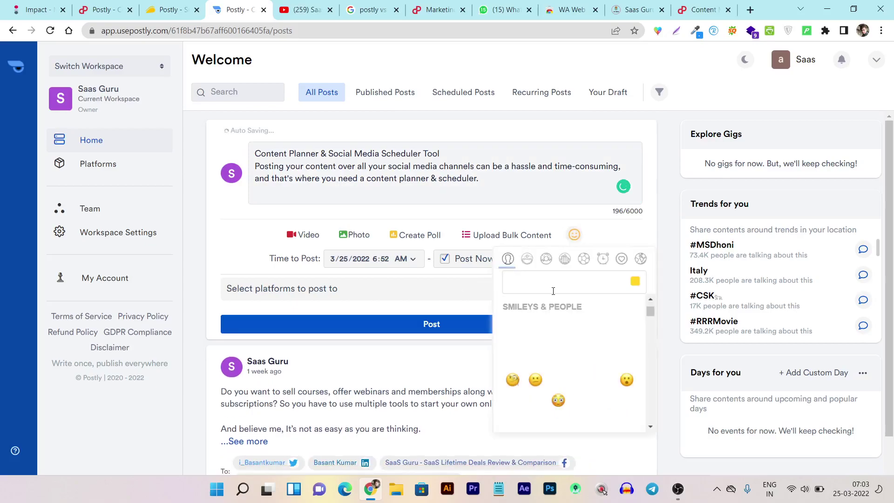
{"action": "scroll", "coordinate": [561, 368], "scroll_direction": "down", "scroll_amount": 2}
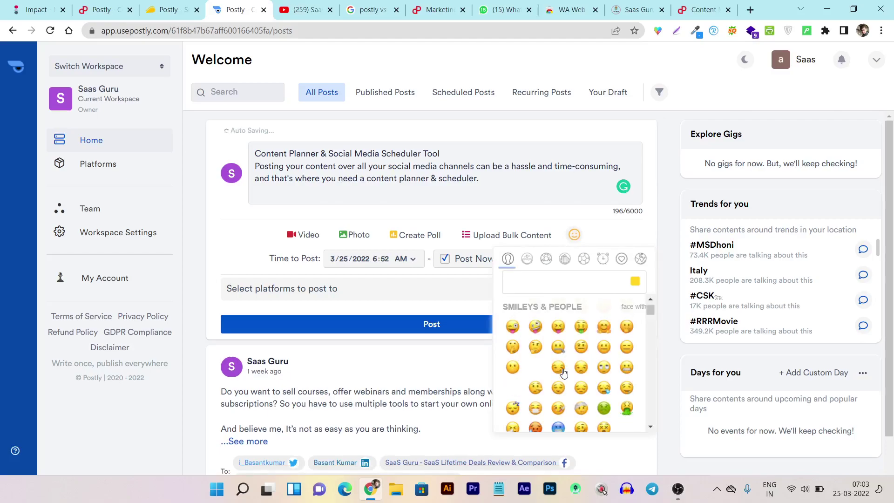
{"action": "scroll", "coordinate": [564, 370], "scroll_direction": "down", "scroll_amount": 1}
{"action": "scroll", "coordinate": [566, 368], "scroll_direction": "down", "scroll_amount": 3}
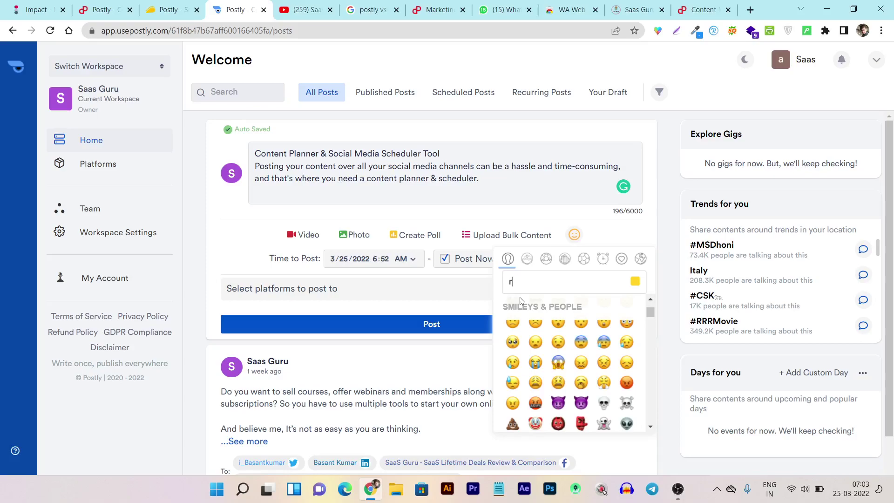
{"action": "type", "text": "ight"}
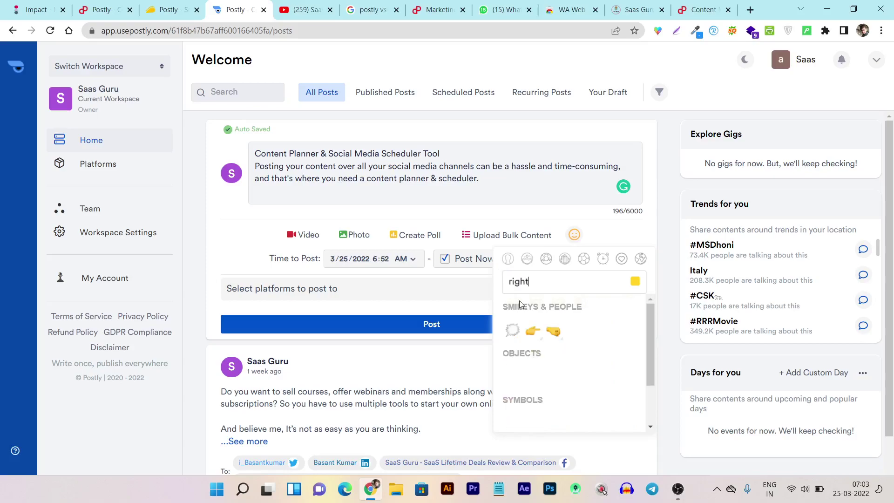
{"action": "left_click", "coordinate": [532, 331]}
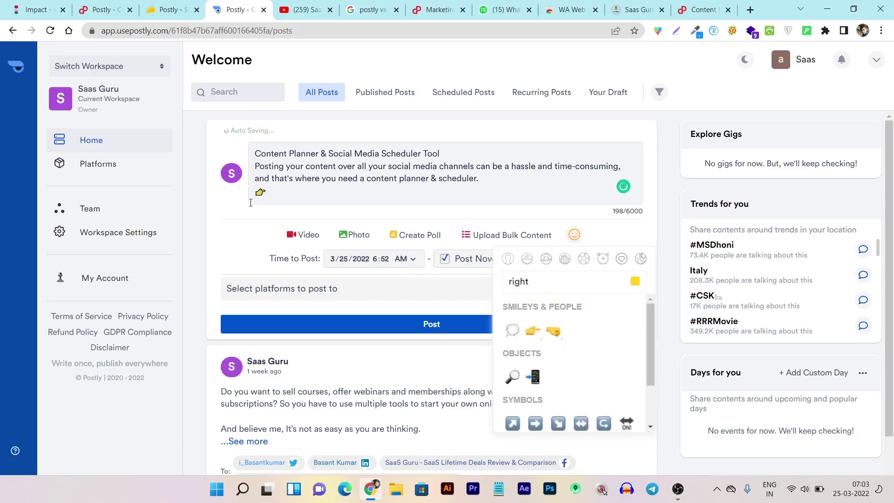
{"action": "left_click", "coordinate": [289, 189]}
{"action": "key", "text": "ctrl+v"}
- Copy the PitchGround Postly deal page link and paste it into the post
{"action": "left_click", "coordinate": [161, 10]}
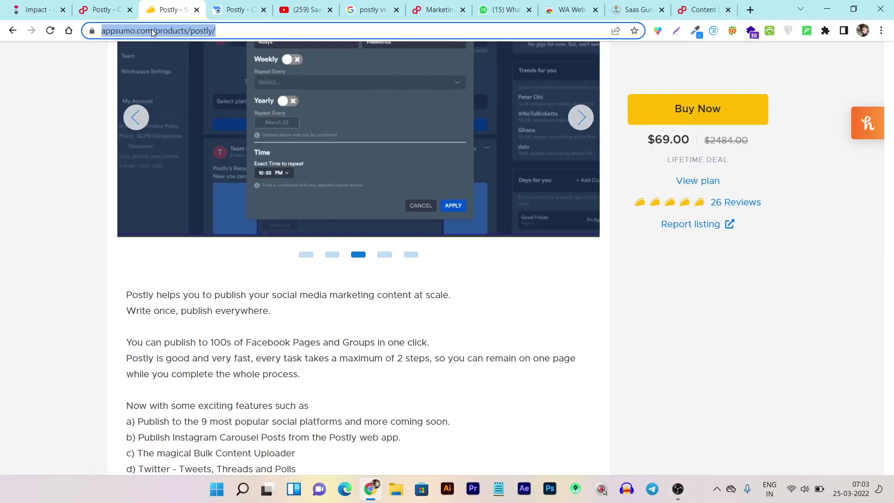
{"action": "right_click", "coordinate": [152, 29]}
{"action": "left_click", "coordinate": [168, 124]}
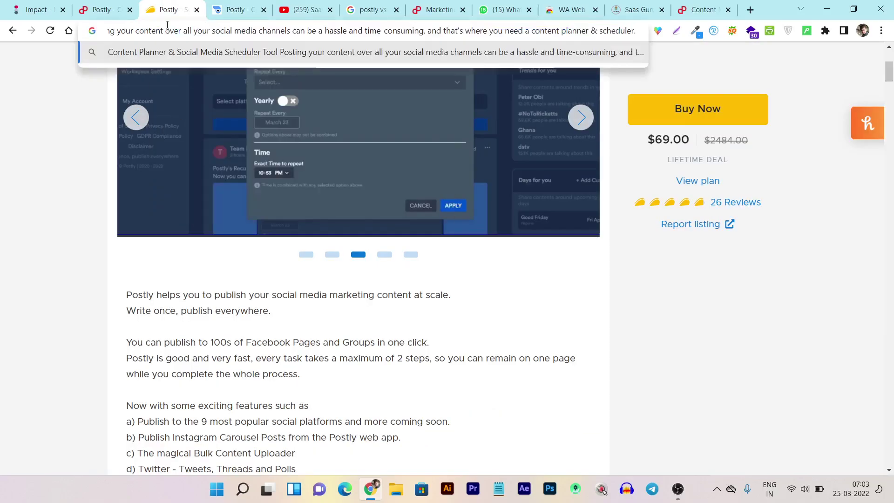
{"action": "left_click", "coordinate": [105, 10]}
{"action": "left_click", "coordinate": [129, 31]}
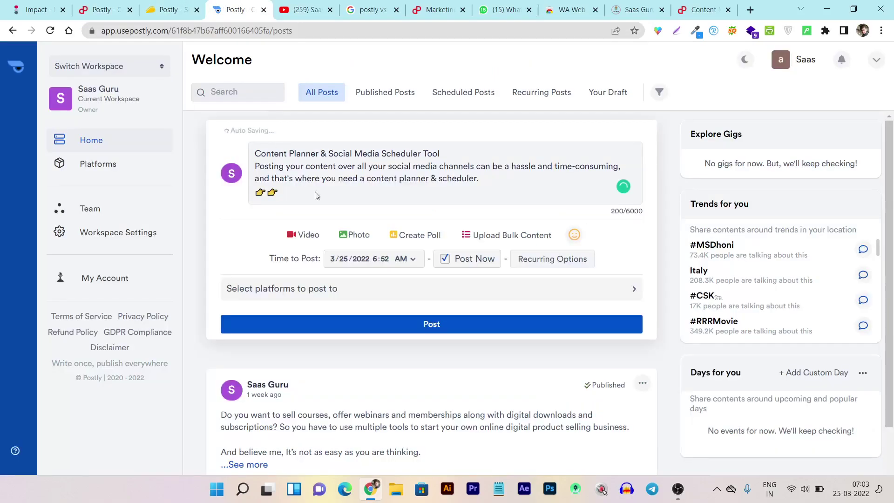
{"action": "left_click", "coordinate": [236, 10]}
{"action": "key", "text": "ctrl+v"}
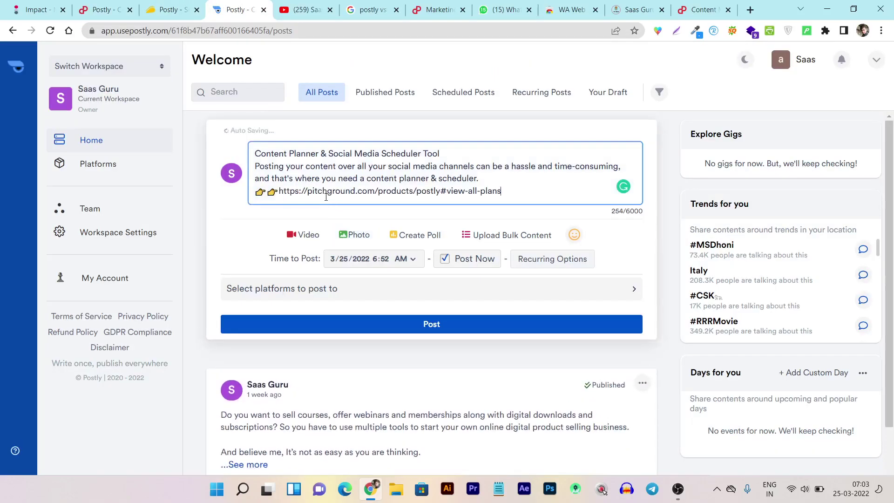
- Attach the Autowriterpro review image from the local Downloads folder to the post
{"action": "left_click", "coordinate": [360, 235]}
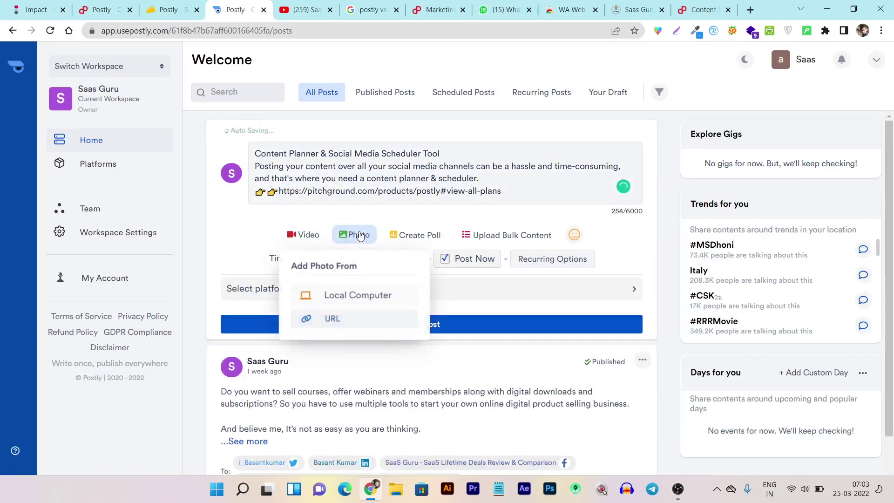
{"action": "left_click", "coordinate": [359, 295]}
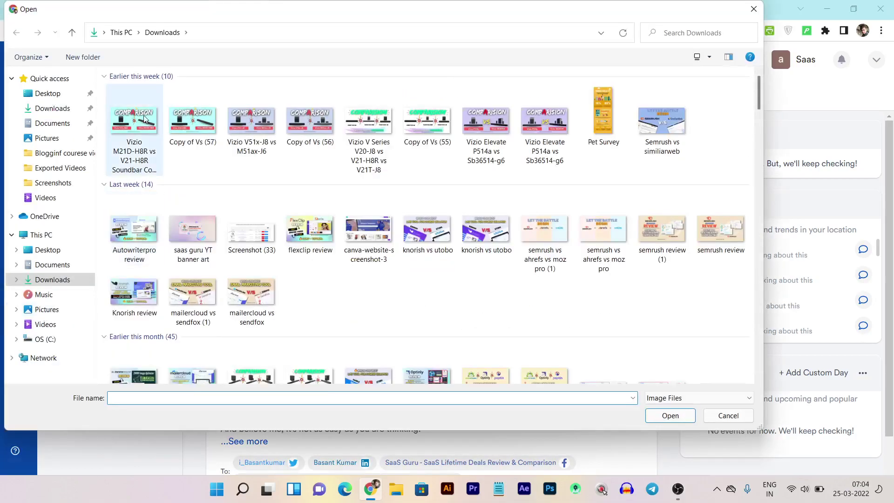
{"action": "left_click", "coordinate": [141, 251]}
{"action": "double_click", "coordinate": [140, 251]}
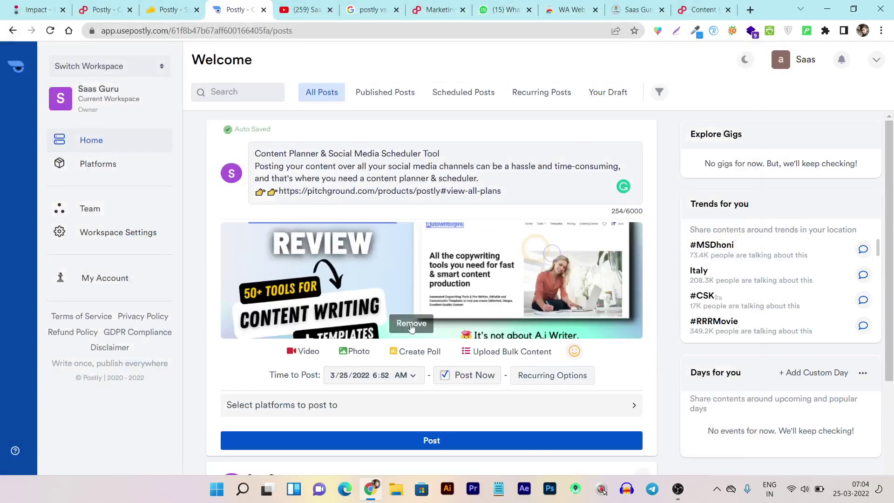
{"action": "scroll", "coordinate": [454, 275], "scroll_direction": "down", "scroll_amount": 4}
{"action": "scroll", "coordinate": [465, 298], "scroll_direction": "up", "scroll_amount": 4}
{"action": "scroll", "coordinate": [454, 250], "scroll_direction": "down", "scroll_amount": 4}
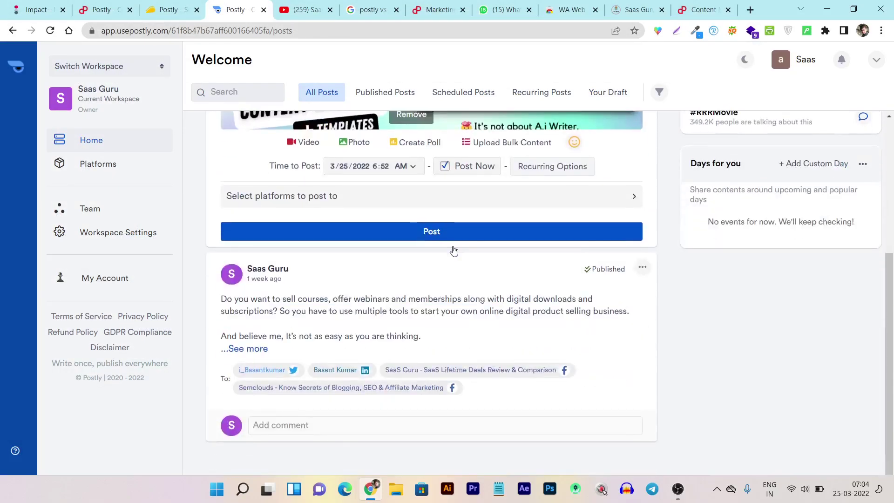
- Select all audiences, then clear them and adjust the Facebook page selections
{"action": "left_click", "coordinate": [289, 195]}
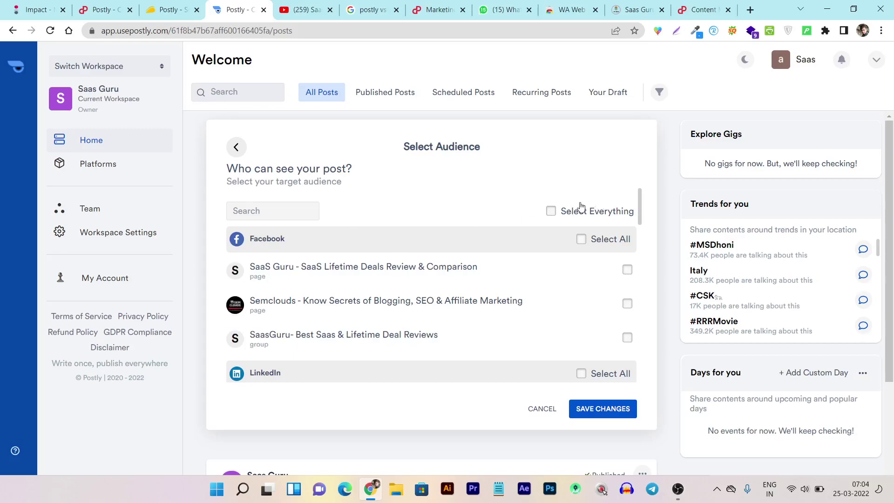
{"action": "left_click", "coordinate": [553, 214]}
{"action": "scroll", "coordinate": [545, 247], "scroll_direction": "down", "scroll_amount": 10}
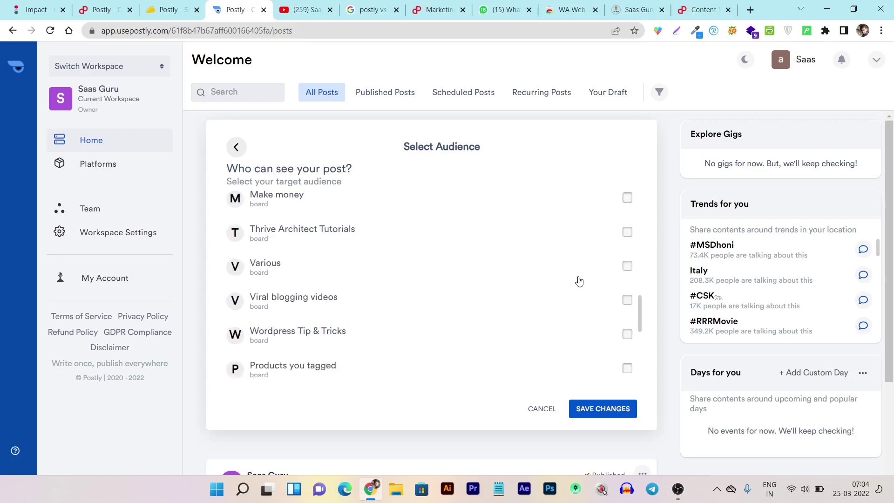
{"action": "scroll", "coordinate": [579, 279], "scroll_direction": "up", "scroll_amount": 15}
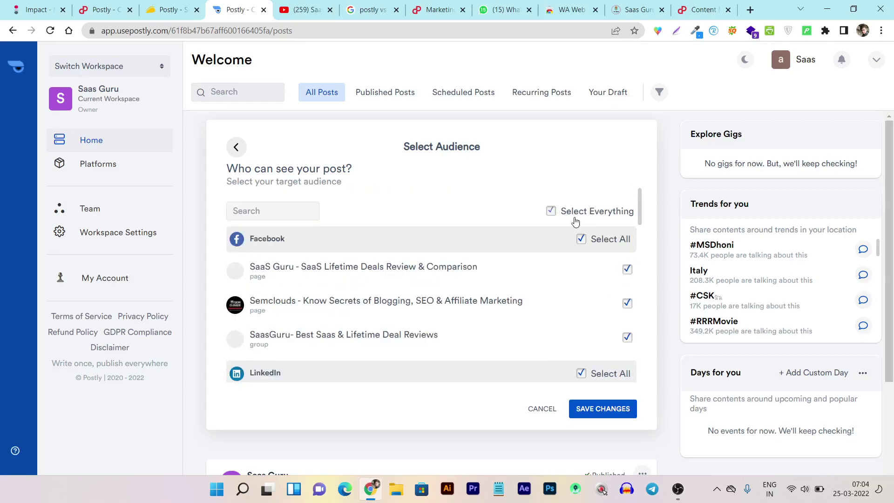
{"action": "left_click", "coordinate": [552, 211]}
{"action": "left_click", "coordinate": [581, 239]}
- Add the LinkedIn page to the audience and save the changes
{"action": "scroll", "coordinate": [628, 315], "scroll_direction": "down", "scroll_amount": 3}
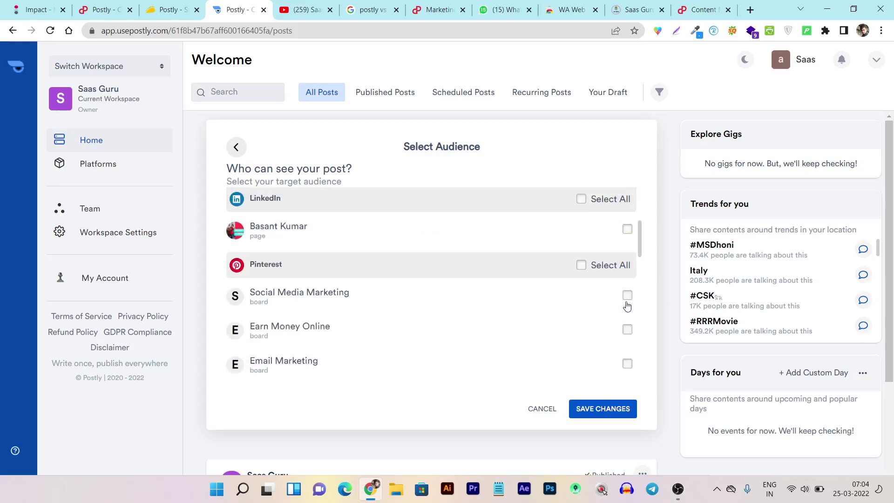
{"action": "scroll", "coordinate": [627, 306], "scroll_direction": "down", "scroll_amount": 3}
{"action": "scroll", "coordinate": [627, 298], "scroll_direction": "up", "scroll_amount": 10}
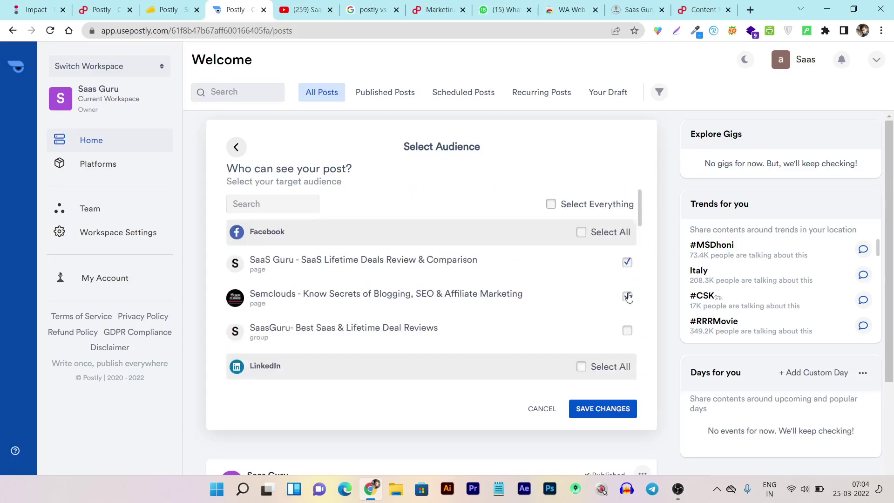
{"action": "scroll", "coordinate": [630, 340], "scroll_direction": "down", "scroll_amount": 1}
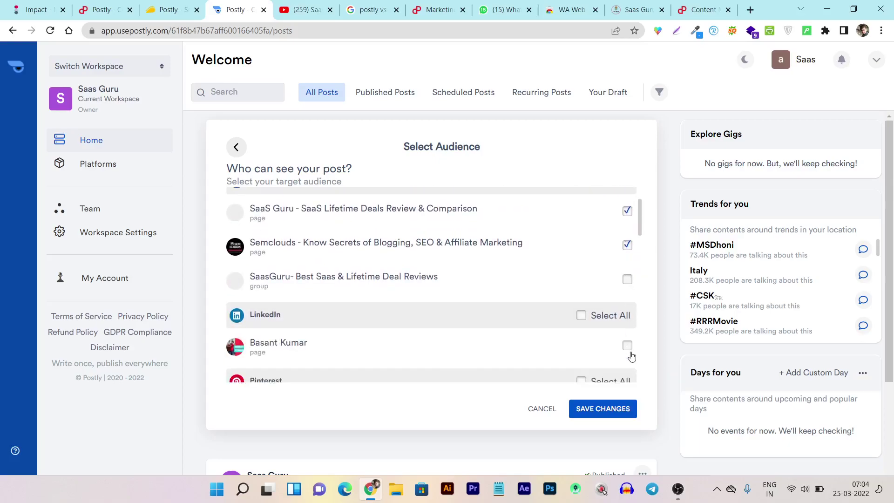
{"action": "left_click", "coordinate": [627, 345]}
{"action": "left_click", "coordinate": [611, 407]}
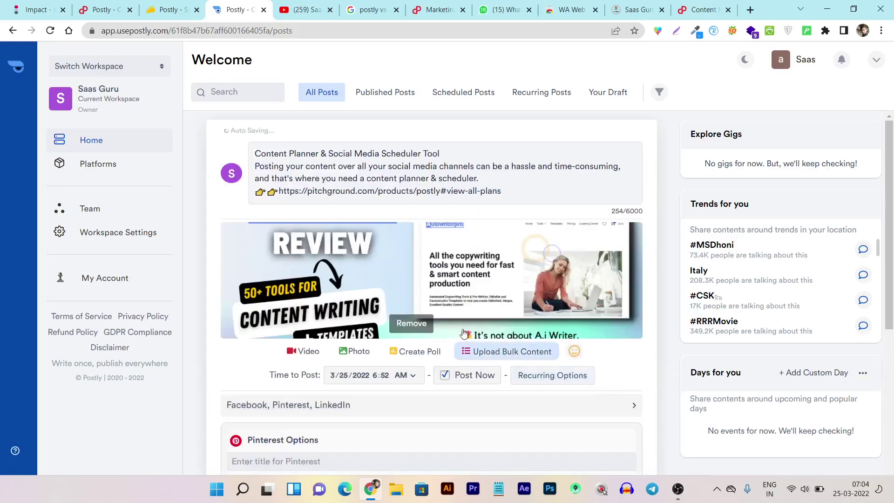
{"action": "scroll", "coordinate": [463, 329], "scroll_direction": "down", "scroll_amount": 2}
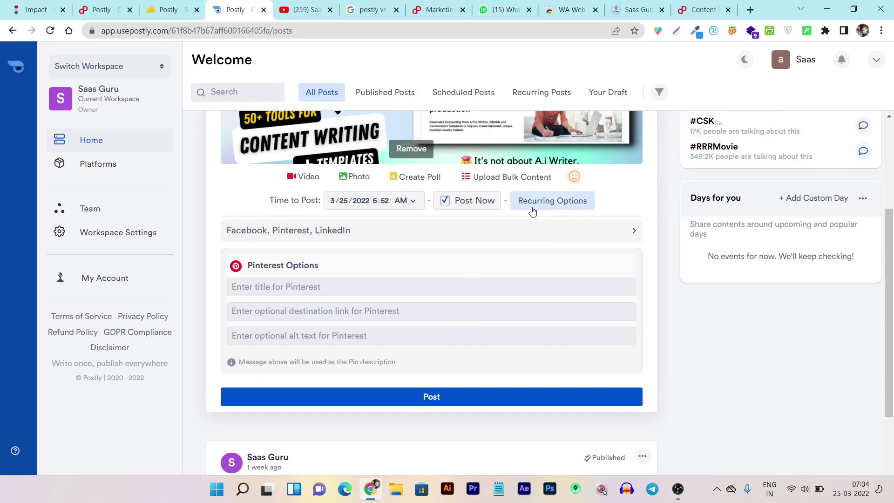
- Dismiss the recurring-options upgrade prompt and set the Time to Post date to 3/26/2022
{"action": "left_click", "coordinate": [533, 209]}
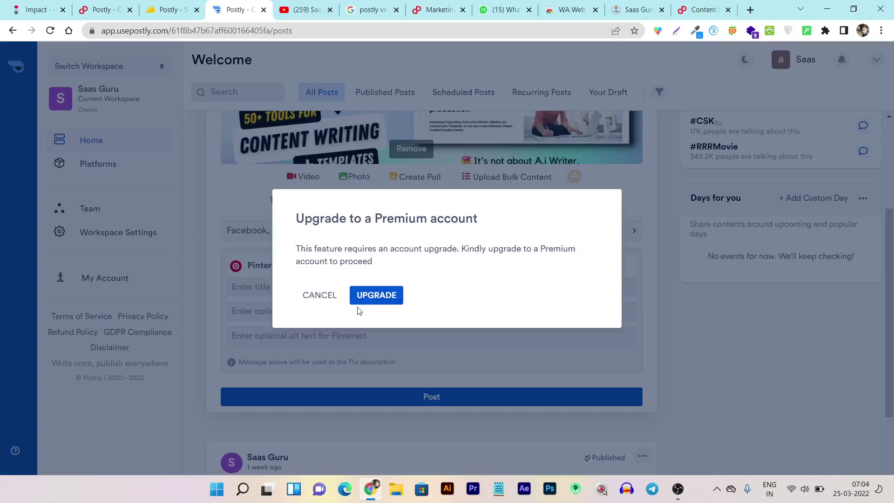
{"action": "left_click", "coordinate": [313, 305]}
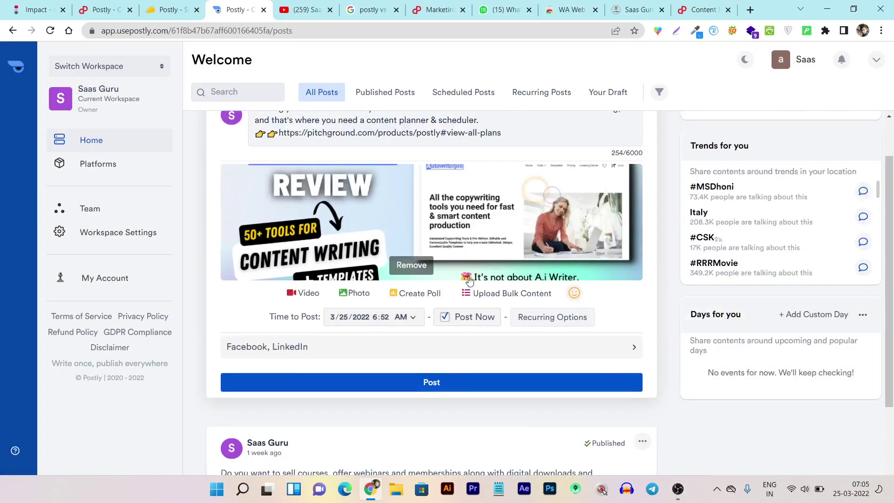
{"action": "scroll", "coordinate": [300, 274], "scroll_direction": "up", "scroll_amount": 1}
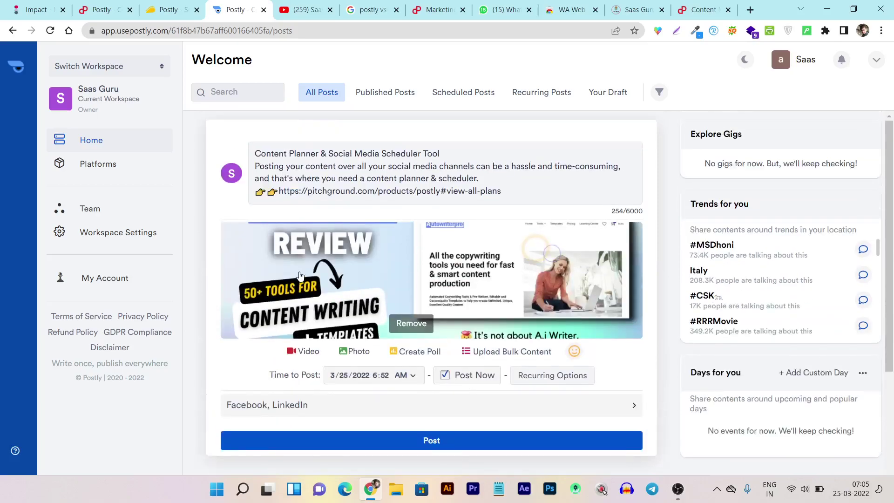
{"action": "scroll", "coordinate": [301, 275], "scroll_direction": "down", "scroll_amount": 2}
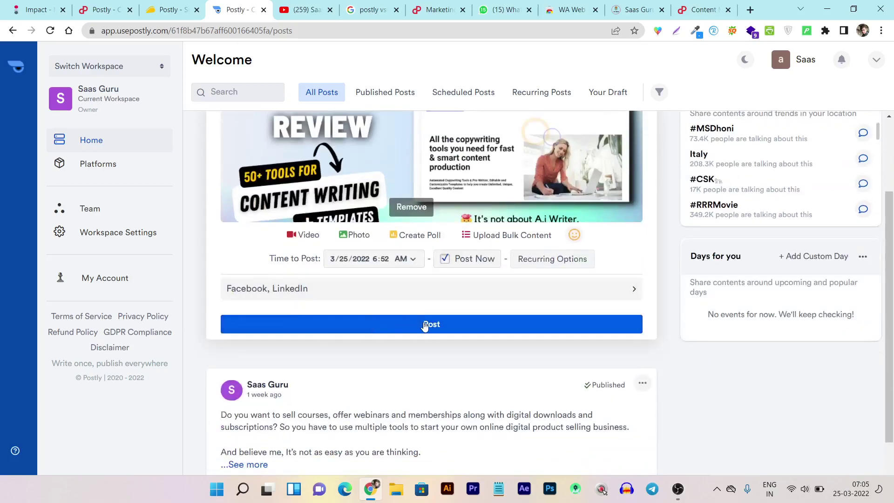
{"action": "left_click", "coordinate": [355, 259]}
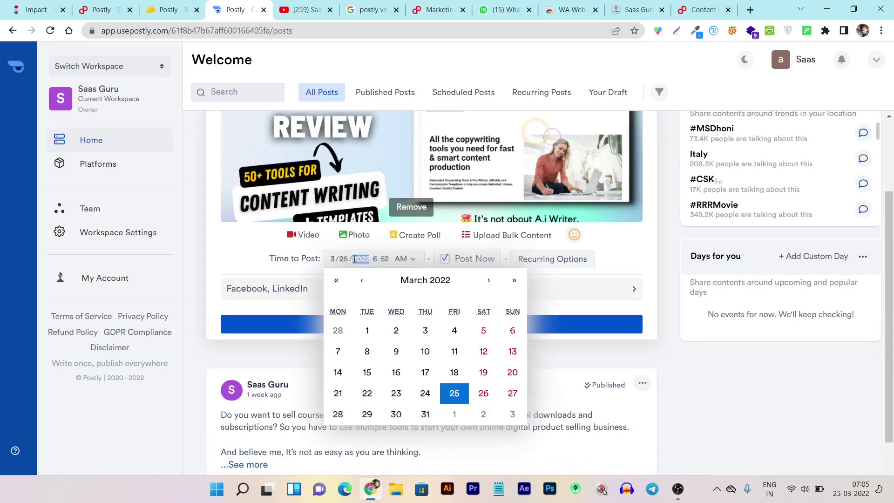
{"action": "left_click", "coordinate": [488, 402]}
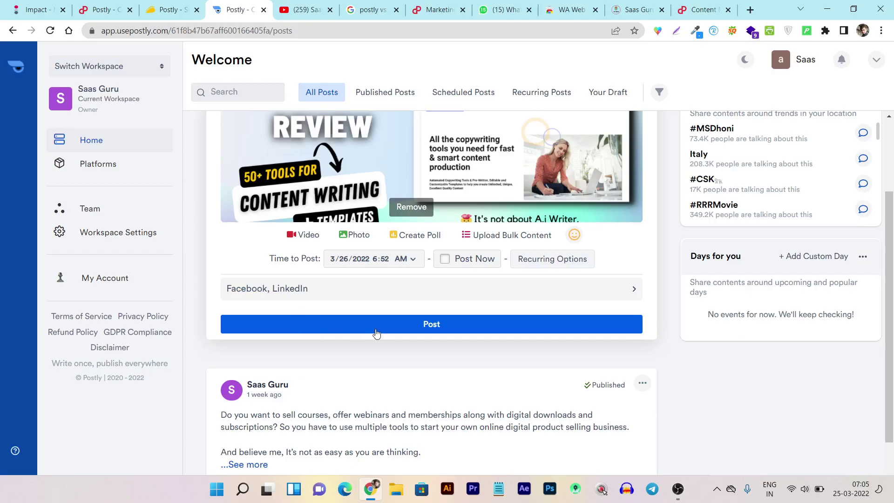
- Schedule the post for 3/26/2022 6:52 AM and dismiss the monthly posting-limit notice
{"action": "left_click", "coordinate": [438, 330]}
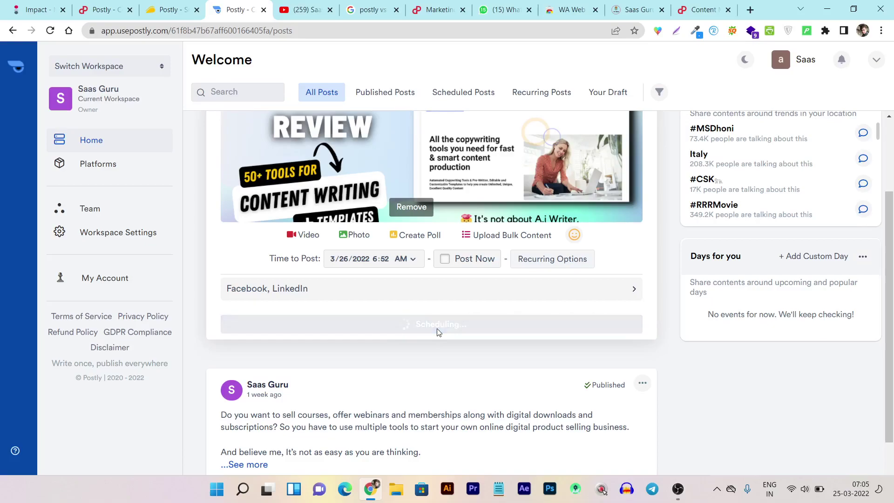
{"action": "scroll", "coordinate": [437, 331], "scroll_direction": "up", "scroll_amount": 3}
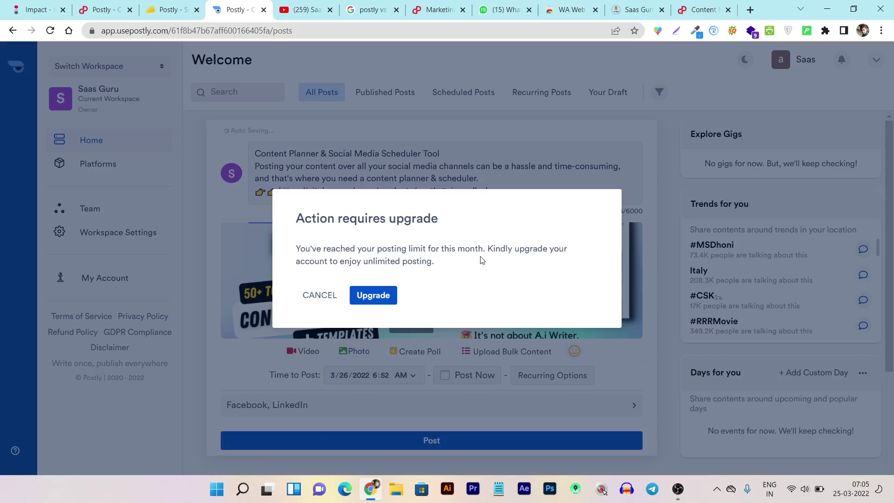
{"action": "left_click", "coordinate": [319, 295]}
{"action": "scroll", "coordinate": [643, 311], "scroll_direction": "down", "scroll_amount": 2}
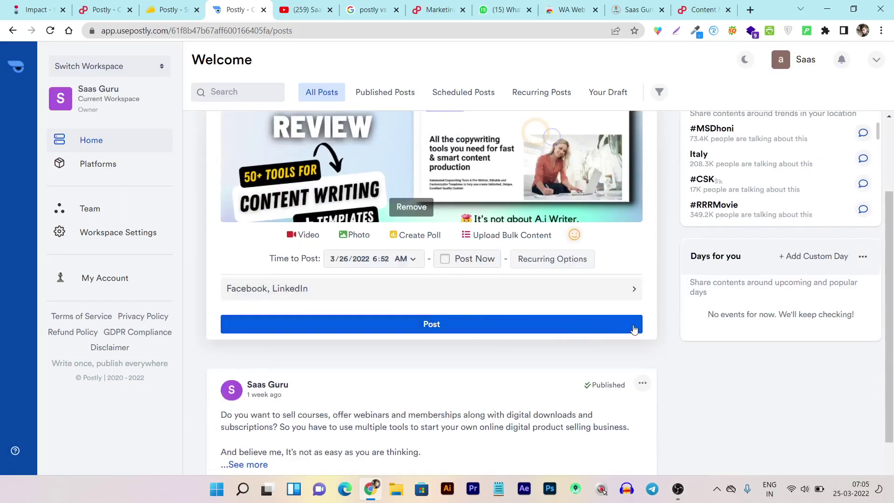
{"action": "scroll", "coordinate": [182, 246], "scroll_direction": "up", "scroll_amount": 2}
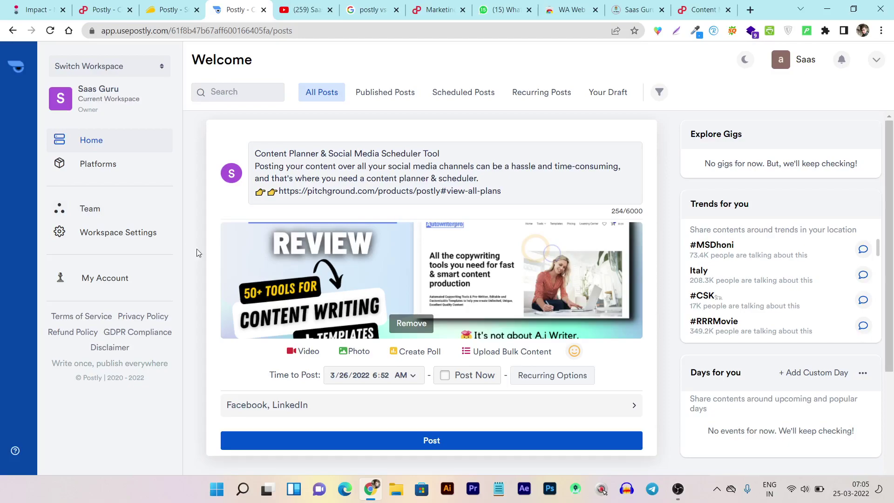
{"action": "scroll", "coordinate": [197, 253], "scroll_direction": "down", "scroll_amount": 4}
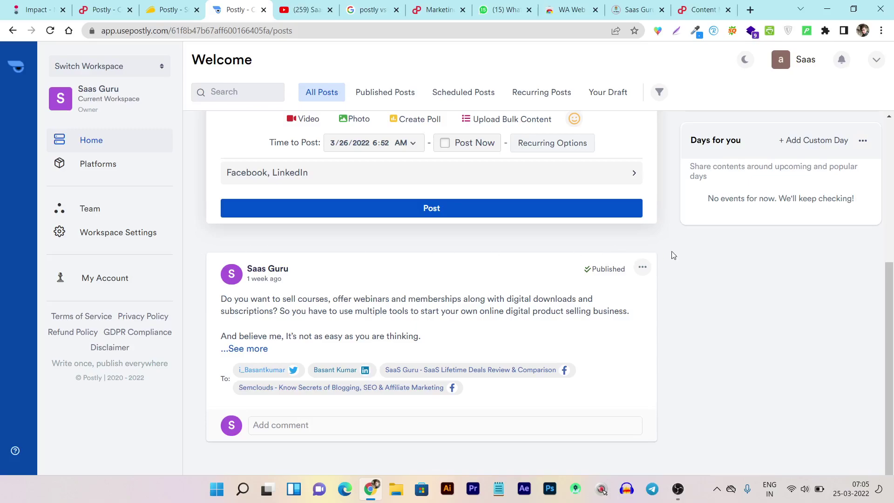
{"action": "scroll", "coordinate": [670, 253], "scroll_direction": "up", "scroll_amount": 2}
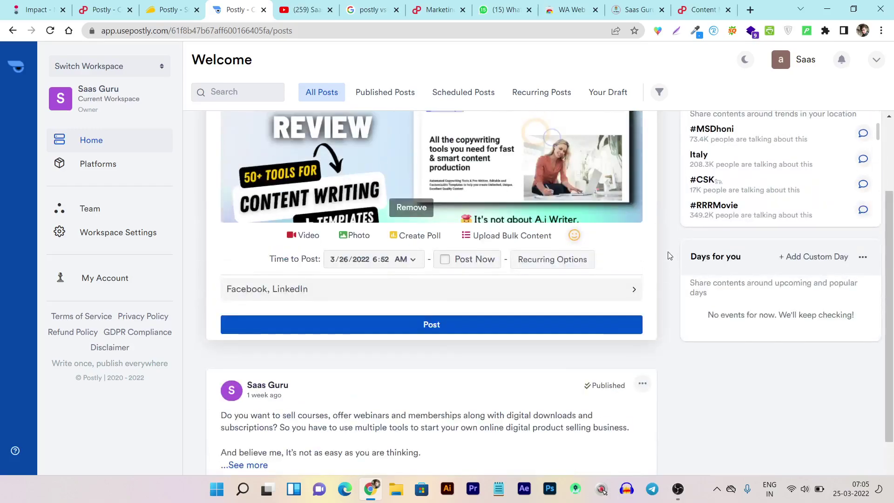
- View the workspace list, then close it to return to the auto-saved draft
{"action": "left_click", "coordinate": [109, 70]}
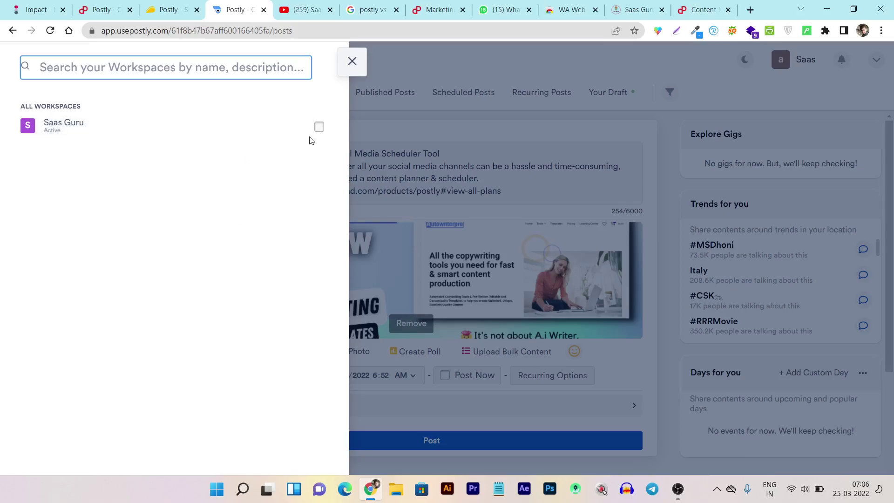
{"action": "left_click", "coordinate": [347, 71]}
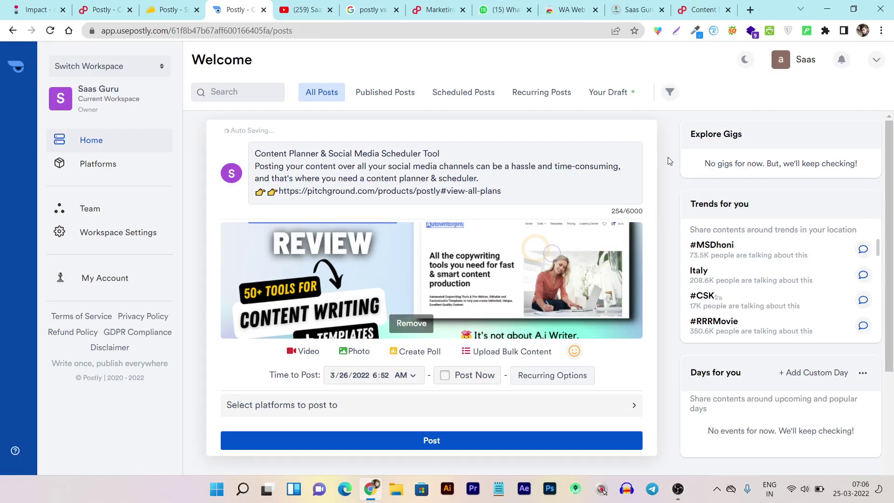
{"action": "scroll", "coordinate": [675, 253], "scroll_direction": "down", "scroll_amount": 3}
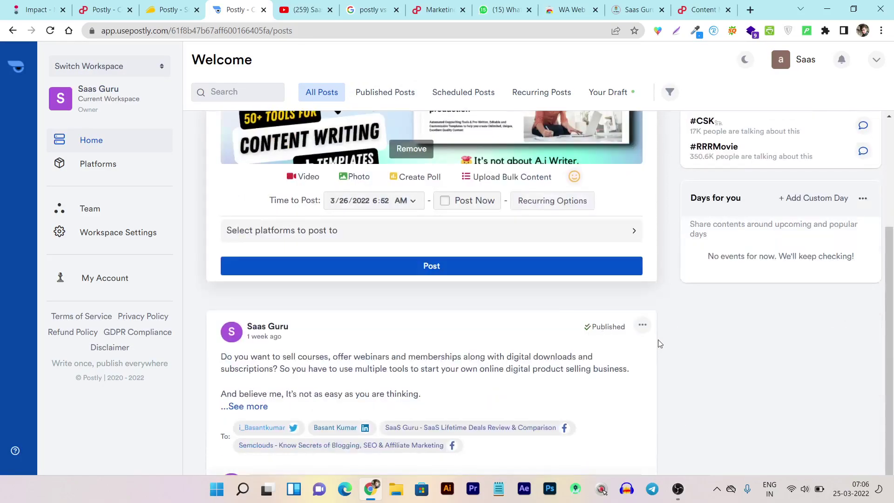
{"action": "scroll", "coordinate": [659, 344], "scroll_direction": "up", "scroll_amount": 3}
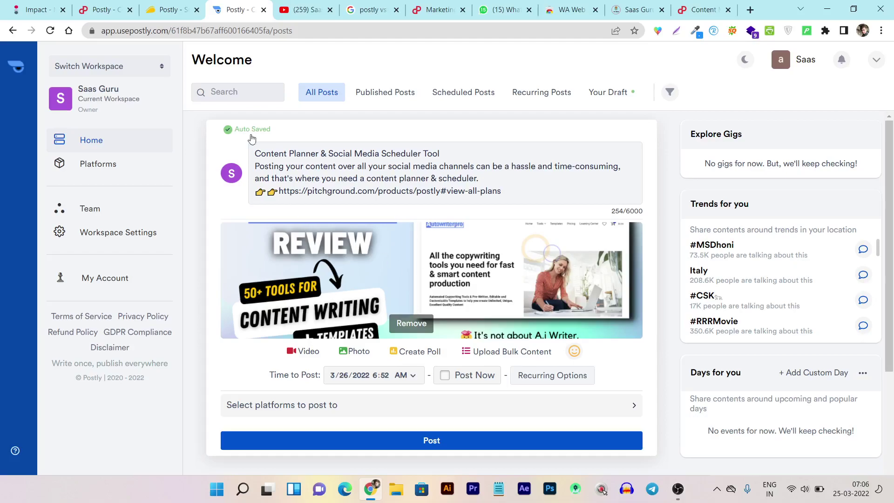
- Browse PitchGround's Postly deal page showing the $59 lifetime price and Plan B at $118
{"action": "left_click", "coordinate": [104, 5]}
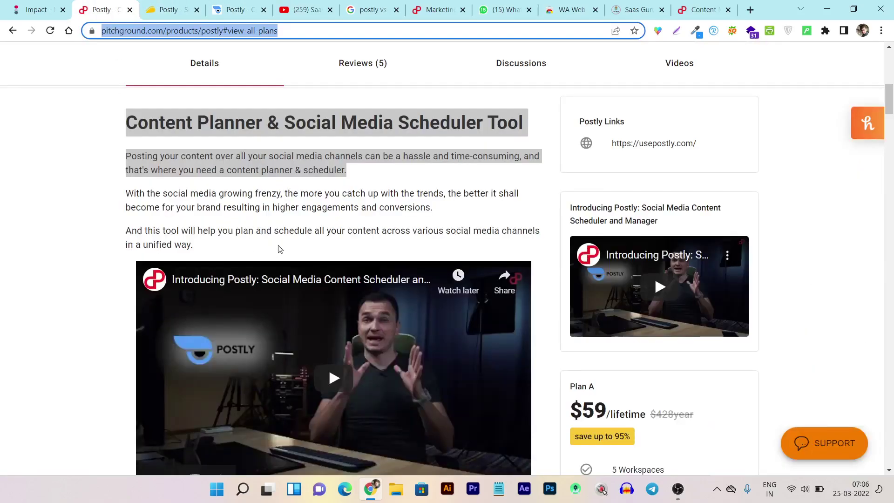
{"action": "scroll", "coordinate": [280, 250], "scroll_direction": "up", "scroll_amount": 1}
{"action": "scroll", "coordinate": [437, 253], "scroll_direction": "up", "scroll_amount": 5}
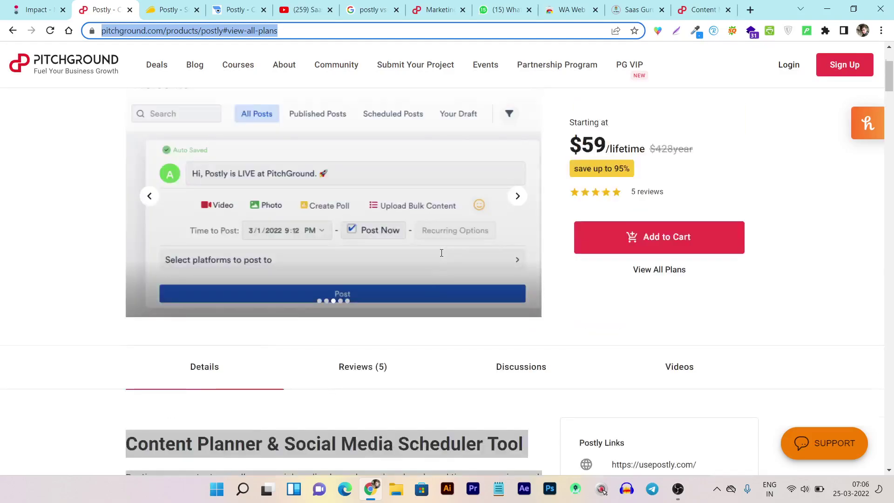
{"action": "scroll", "coordinate": [441, 253], "scroll_direction": "up", "scroll_amount": 1}
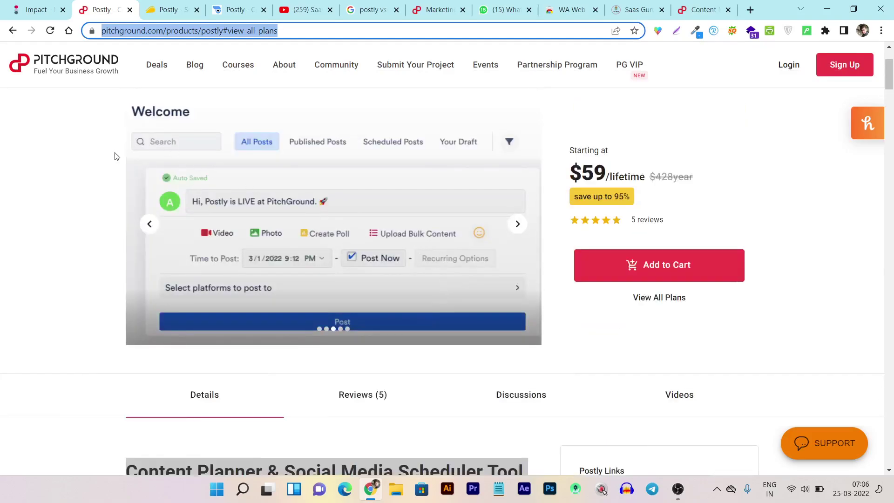
{"action": "scroll", "coordinate": [116, 157], "scroll_direction": "up", "scroll_amount": 3}
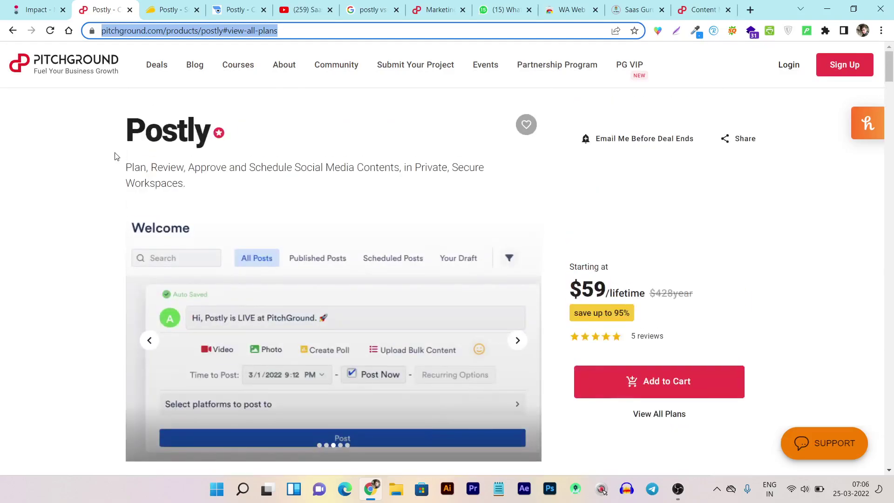
{"action": "left_click", "coordinate": [115, 157]}
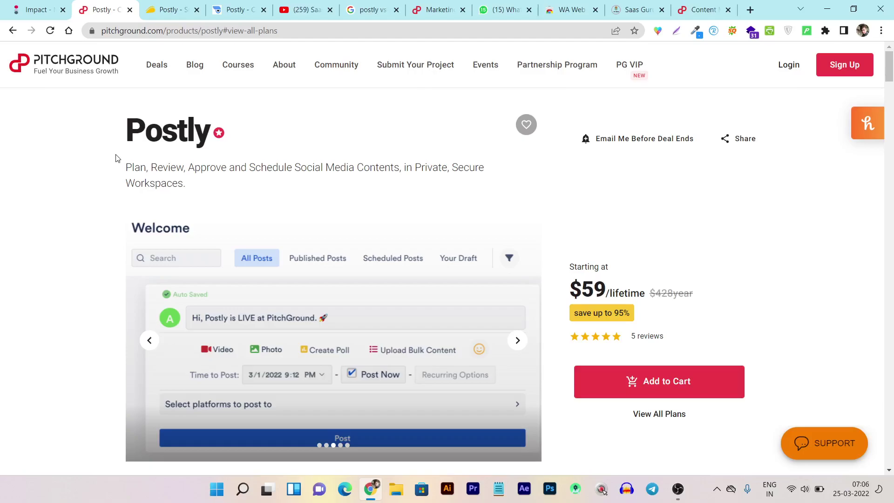
{"action": "scroll", "coordinate": [491, 194], "scroll_direction": "down", "scroll_amount": 9}
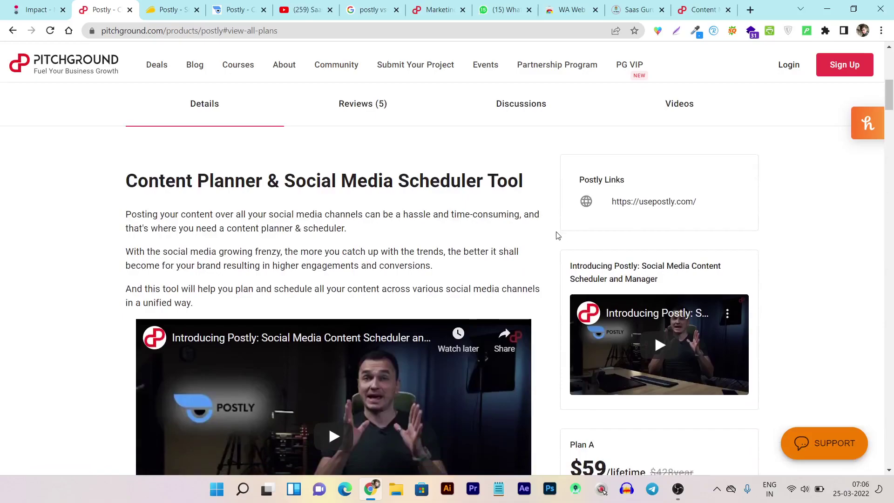
{"action": "scroll", "coordinate": [558, 235], "scroll_direction": "down", "scroll_amount": 10}
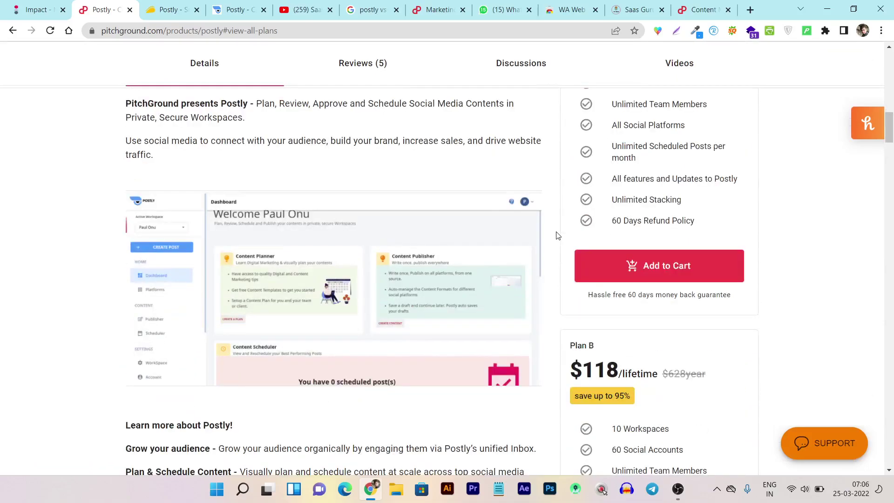
{"action": "scroll", "coordinate": [307, 233], "scroll_direction": "up", "scroll_amount": 15}
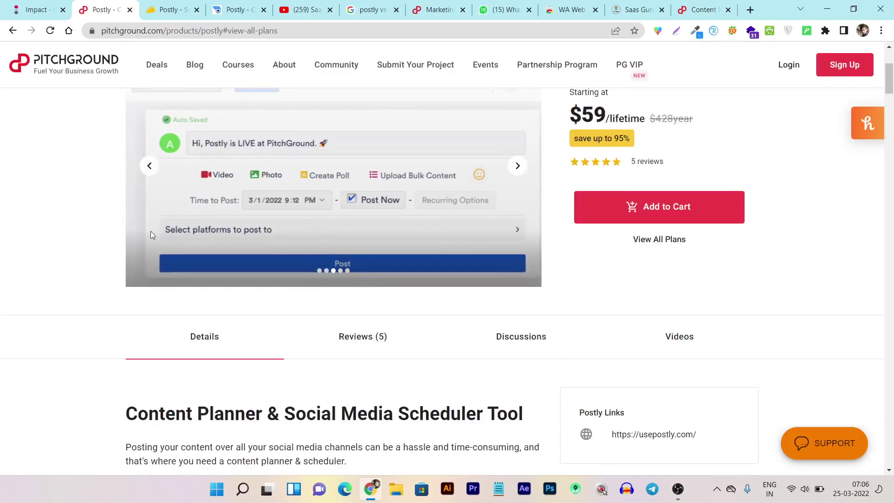
{"action": "scroll", "coordinate": [150, 231], "scroll_direction": "up", "scroll_amount": 4}
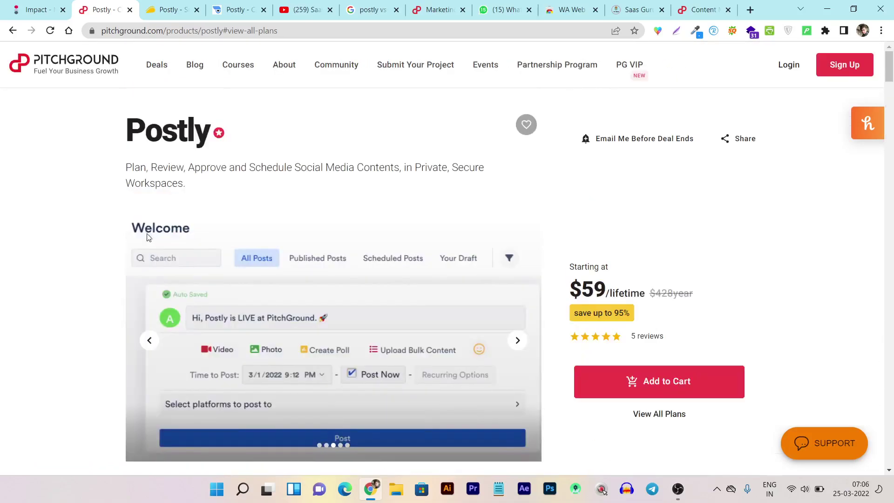
- Highlight AppSumo's $69.00 Postly price against PitchGround's $59, ending on AppSumo
{"action": "left_click", "coordinate": [163, 9]}
{"action": "scroll", "coordinate": [776, 240], "scroll_direction": "up", "scroll_amount": 5}
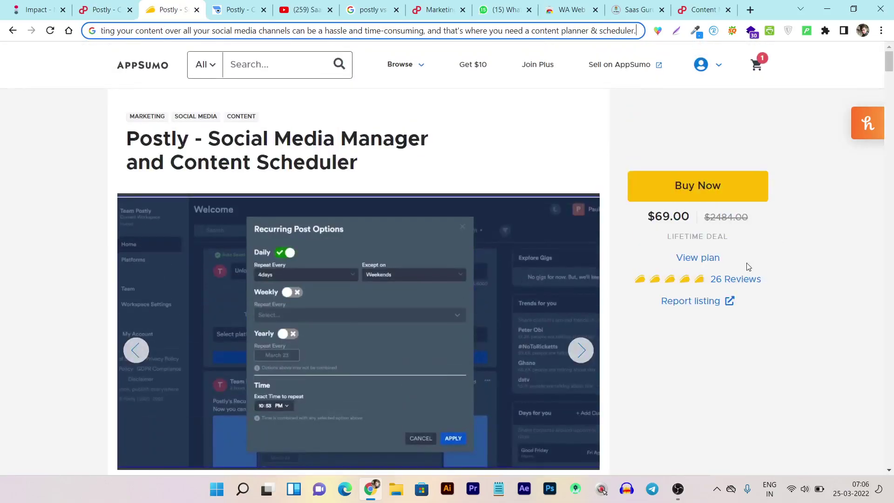
{"action": "left_click_drag", "start_coordinate": [638, 222], "coordinate": [689, 219]}
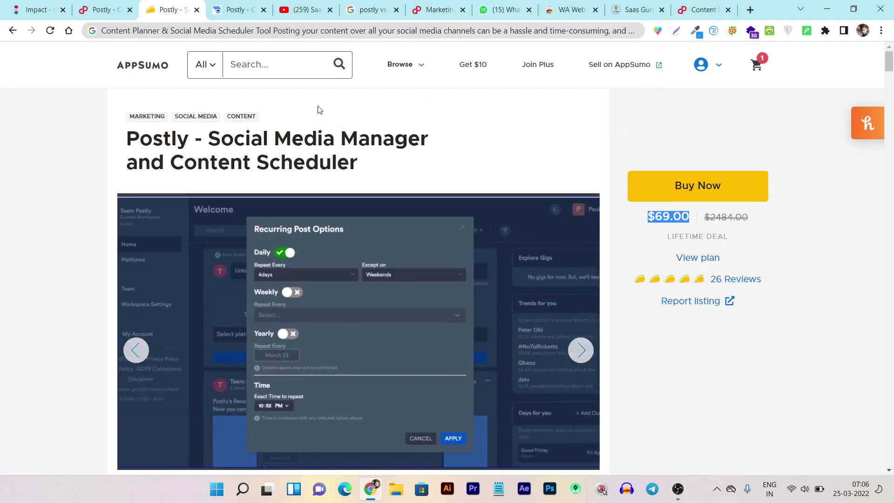
{"action": "left_click", "coordinate": [100, 9]}
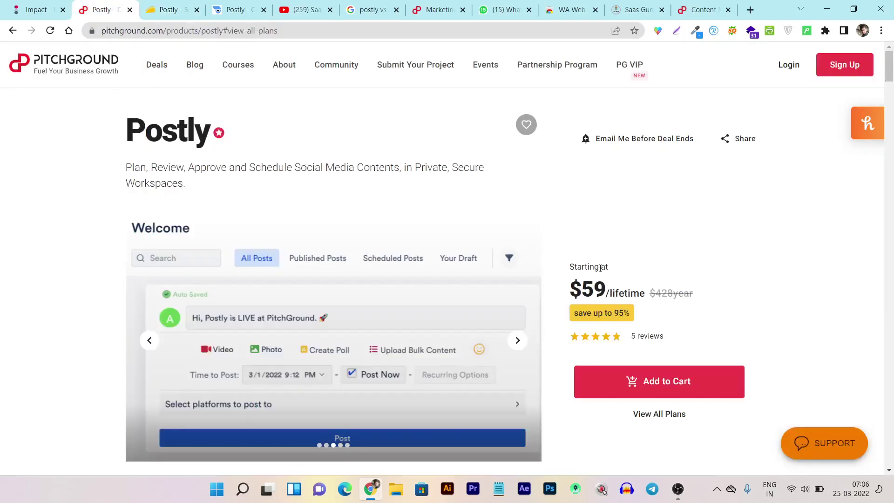
{"action": "left_click_drag", "start_coordinate": [561, 297], "coordinate": [642, 293]}
{"action": "scroll", "coordinate": [562, 248], "scroll_direction": "down", "scroll_amount": 2}
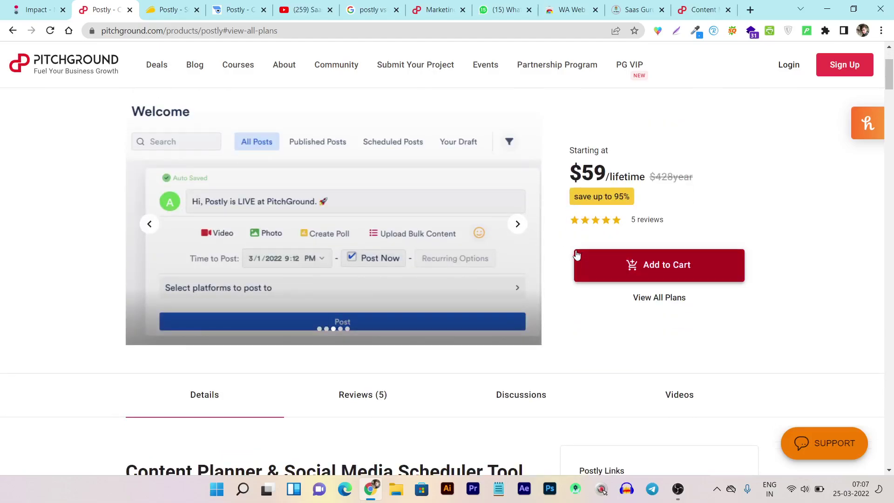
{"action": "scroll", "coordinate": [577, 254], "scroll_direction": "up", "scroll_amount": 2}
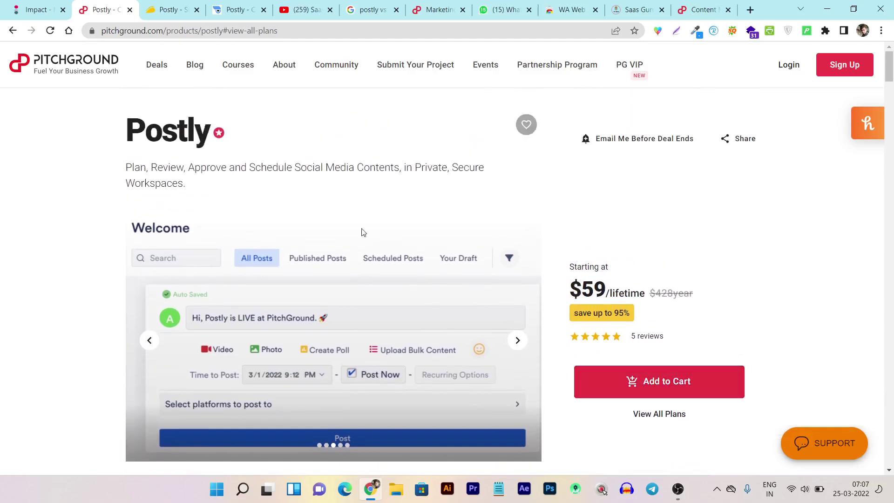
{"action": "left_click", "coordinate": [164, 10]}
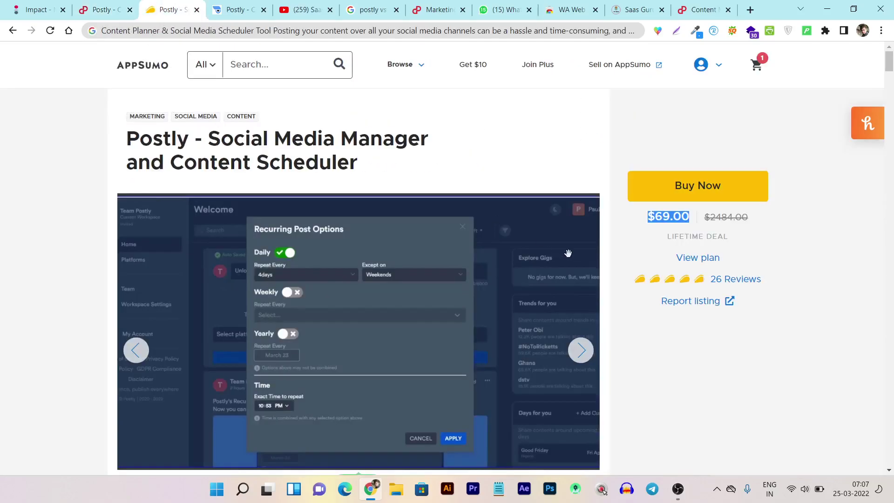
{"action": "left_click", "coordinate": [698, 259]}
{"action": "scroll", "coordinate": [215, 317], "scroll_direction": "down", "scroll_amount": 2}
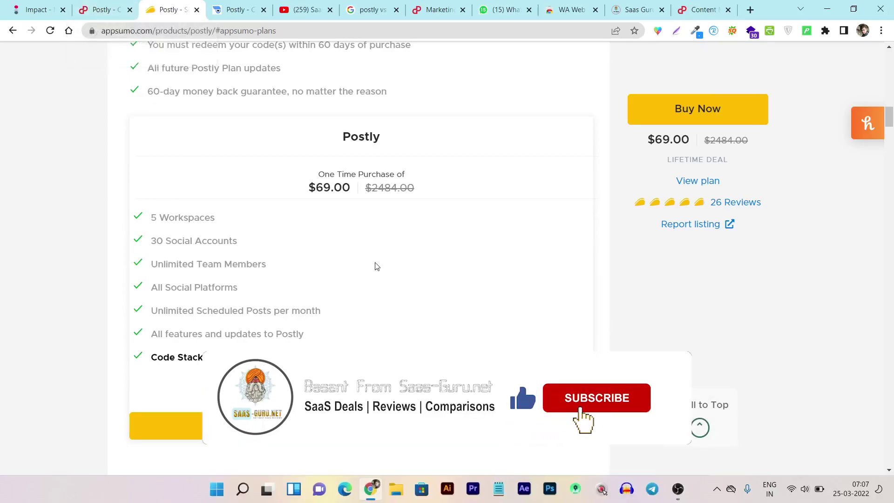
{"action": "scroll", "coordinate": [416, 266], "scroll_direction": "up", "scroll_amount": 1}
{"action": "scroll", "coordinate": [416, 266], "scroll_direction": "up", "scroll_amount": 5}
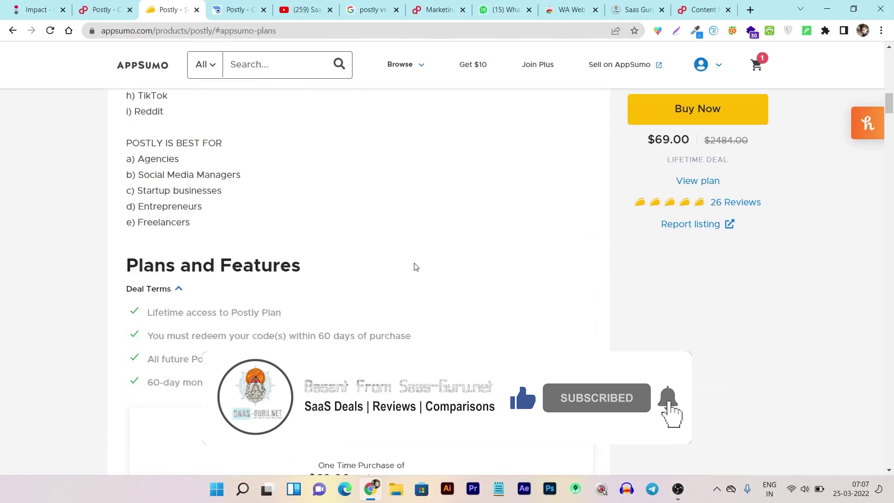
{"action": "scroll", "coordinate": [416, 266], "scroll_direction": "up", "scroll_amount": 12}
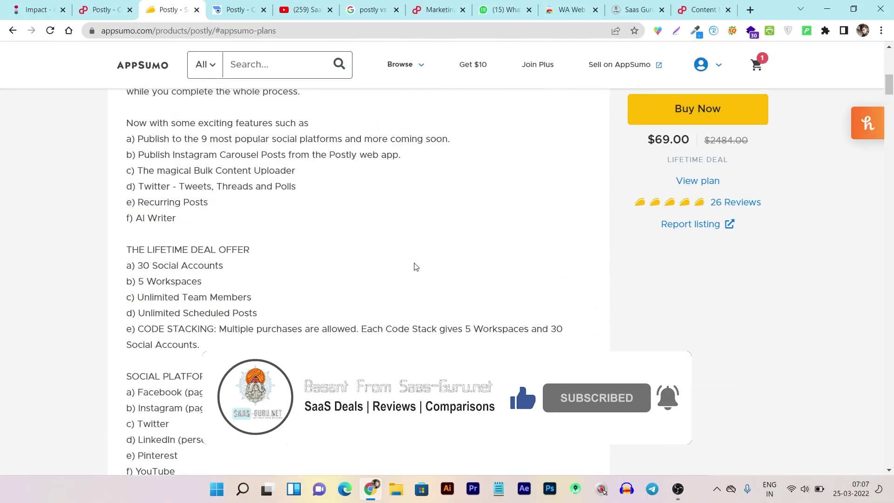
{"action": "scroll", "coordinate": [416, 266], "scroll_direction": "up", "scroll_amount": 4}
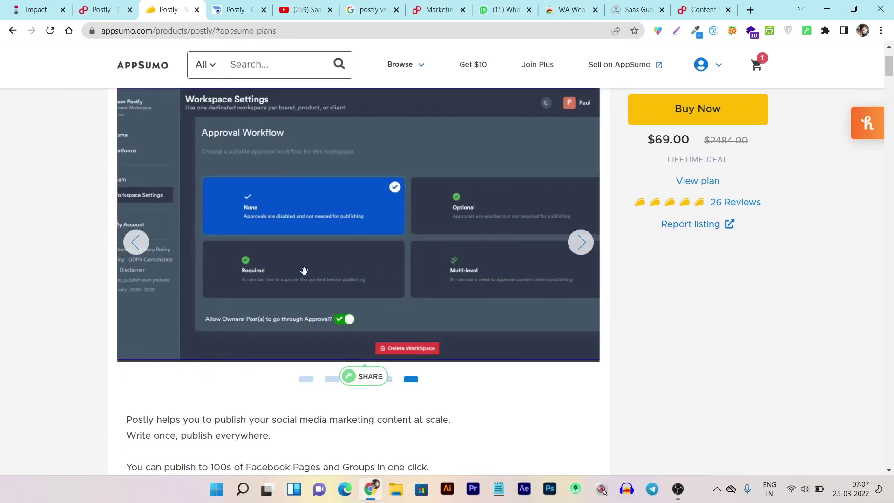
{"action": "scroll", "coordinate": [596, 307], "scroll_direction": "up", "scroll_amount": 3}
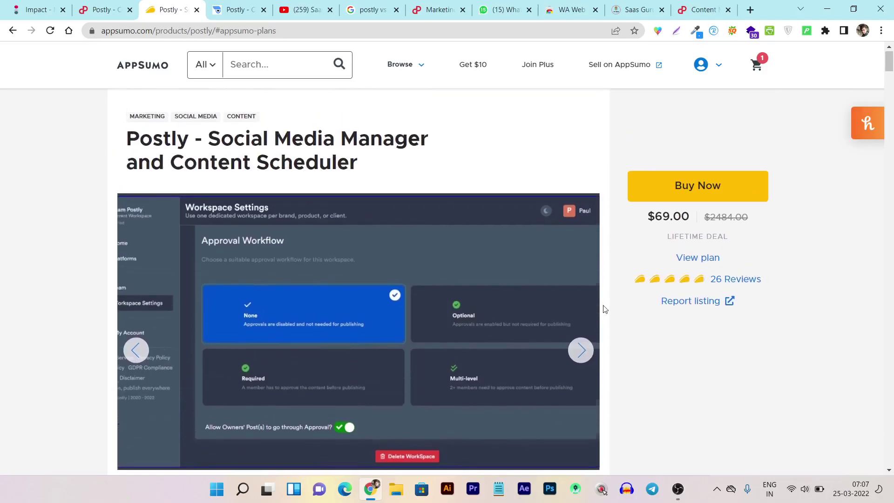